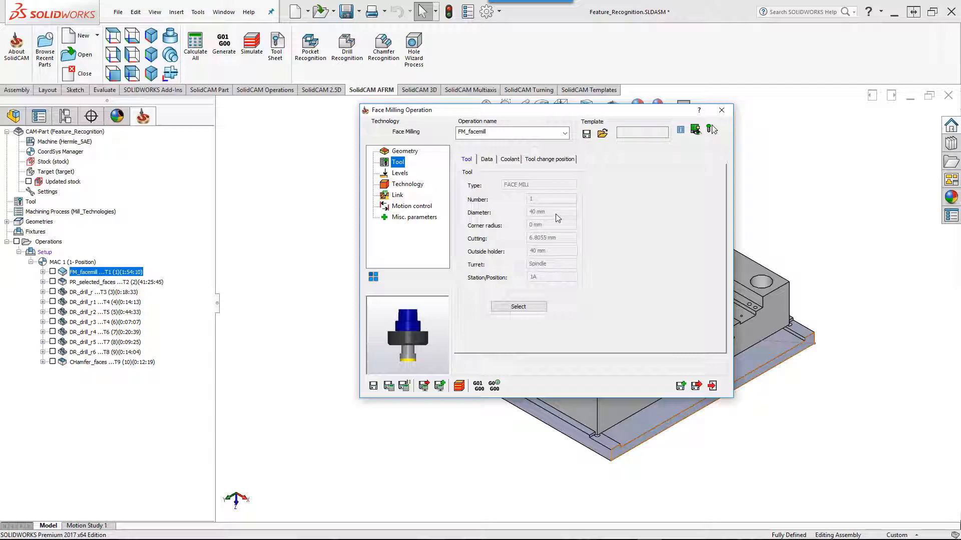
Step: Review the face milling operation's technology settings and run its SolidVerify simulation at a slower speed
{"action": "left_click", "coordinate": [408, 185]}
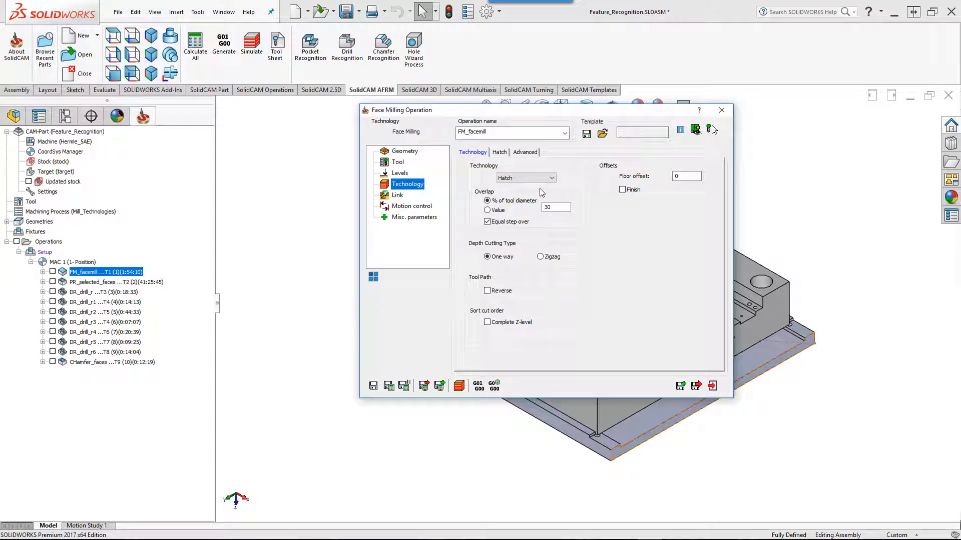
{"action": "left_click", "coordinate": [460, 386]}
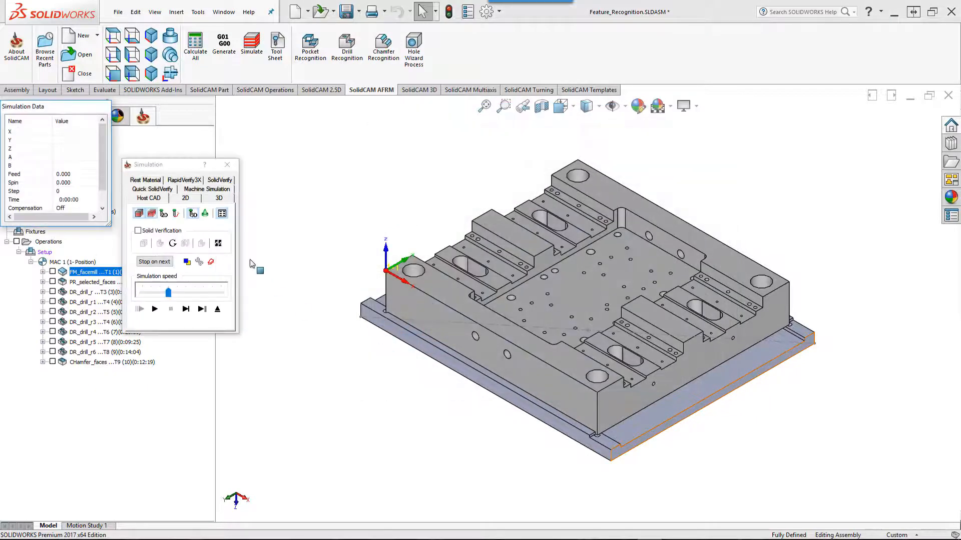
{"action": "left_click", "coordinate": [222, 181]}
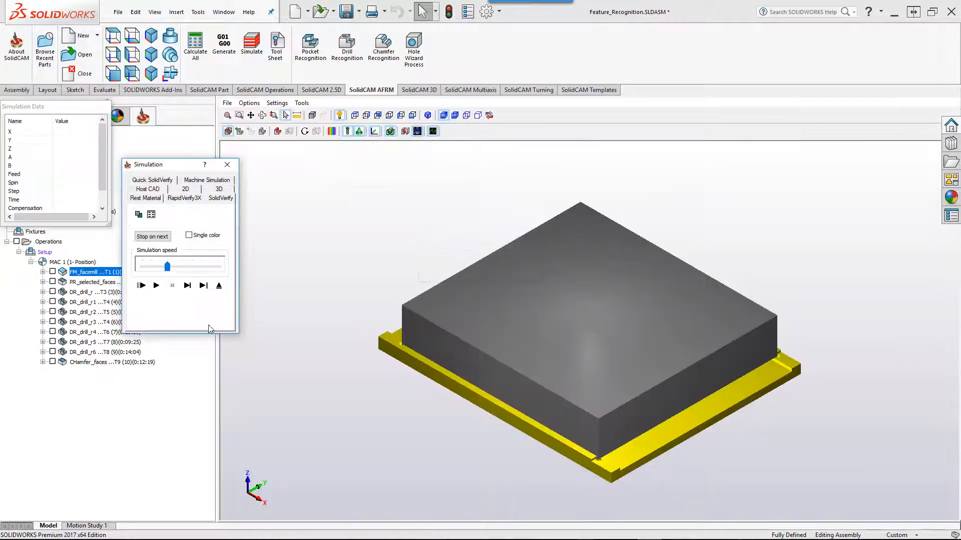
{"action": "left_click_drag", "start_coordinate": [167, 267], "coordinate": [150, 266]}
{"action": "left_click", "coordinate": [156, 285]}
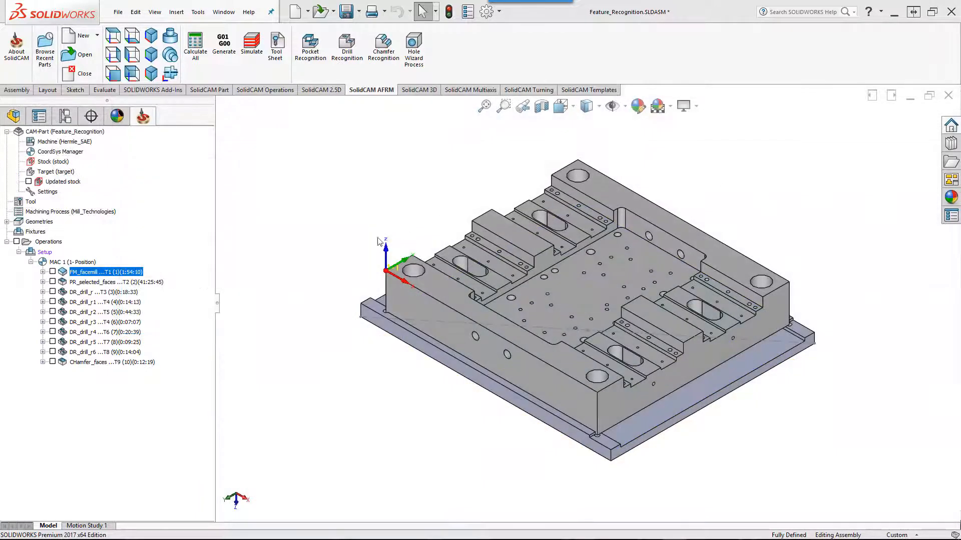
Step: Select the PR_selected_faces operation and highlight the central pocket floor, a stepped face and a slot wall on the plate
{"action": "left_click", "coordinate": [120, 283]}
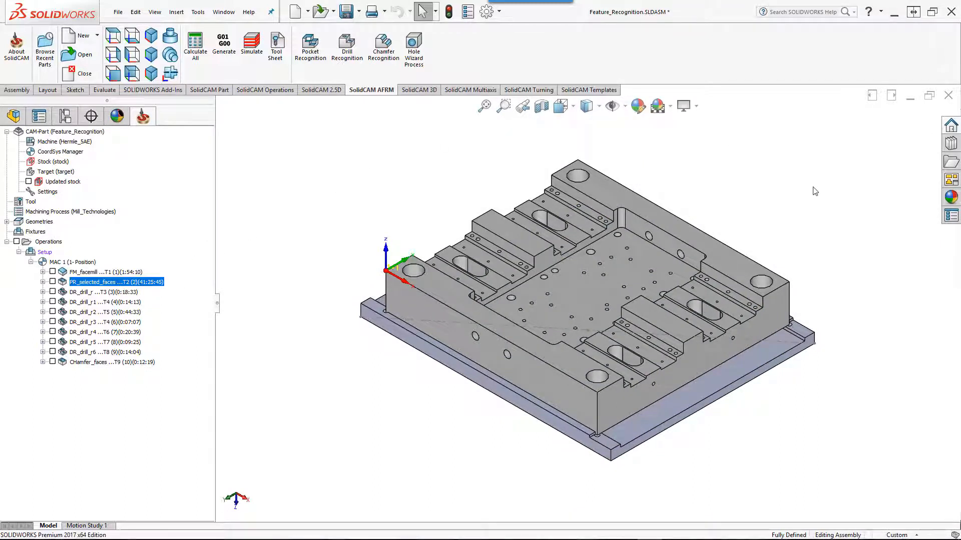
{"action": "left_click", "coordinate": [641, 249]}
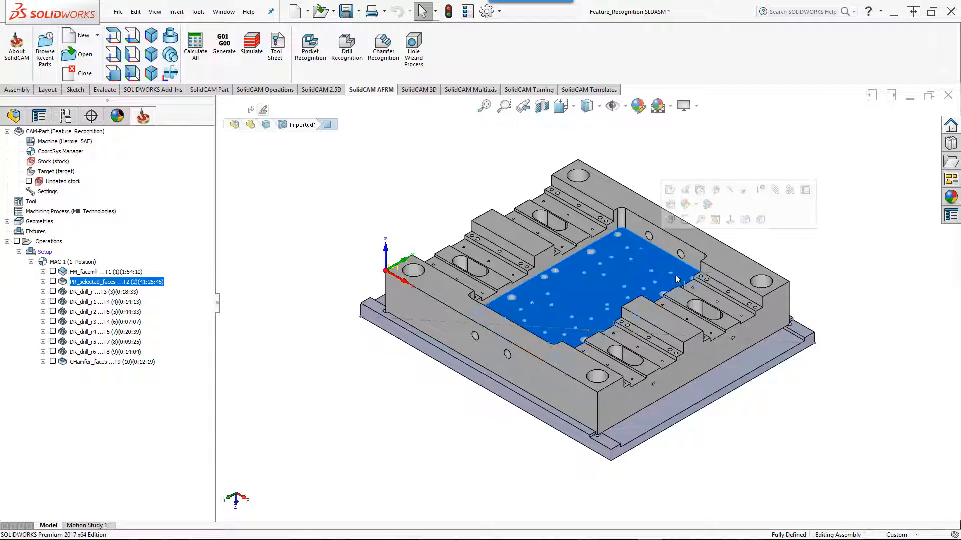
{"action": "left_click", "coordinate": [715, 292]}
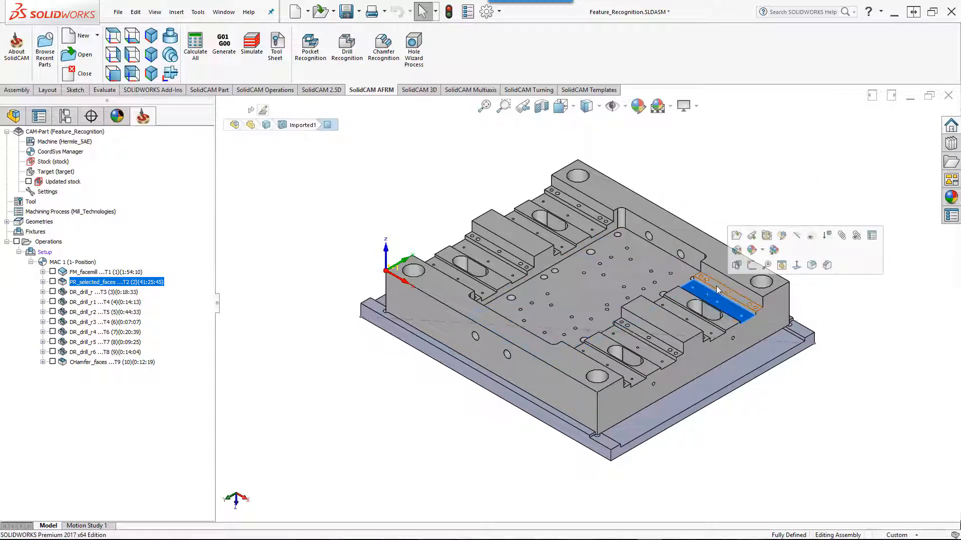
{"action": "left_click", "coordinate": [706, 314]}
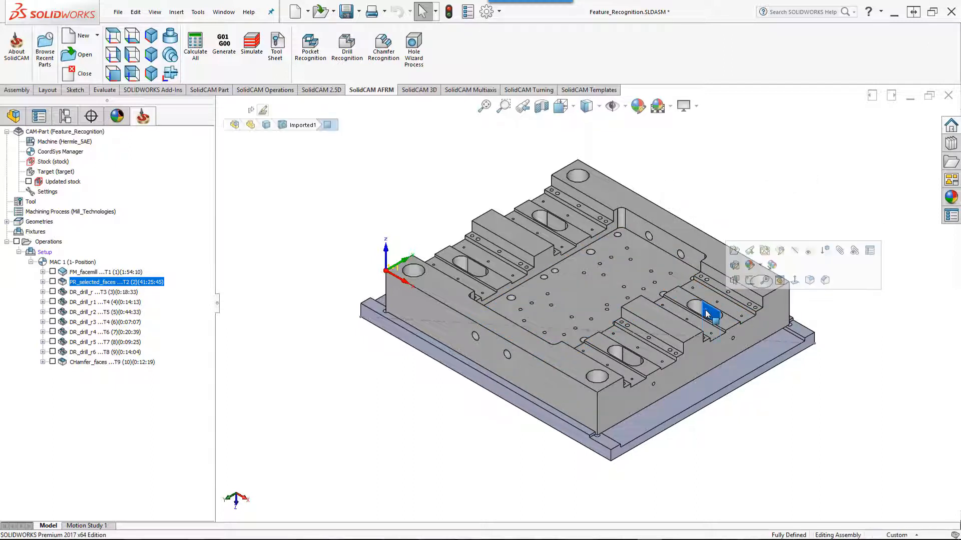
{"action": "left_click", "coordinate": [751, 204]}
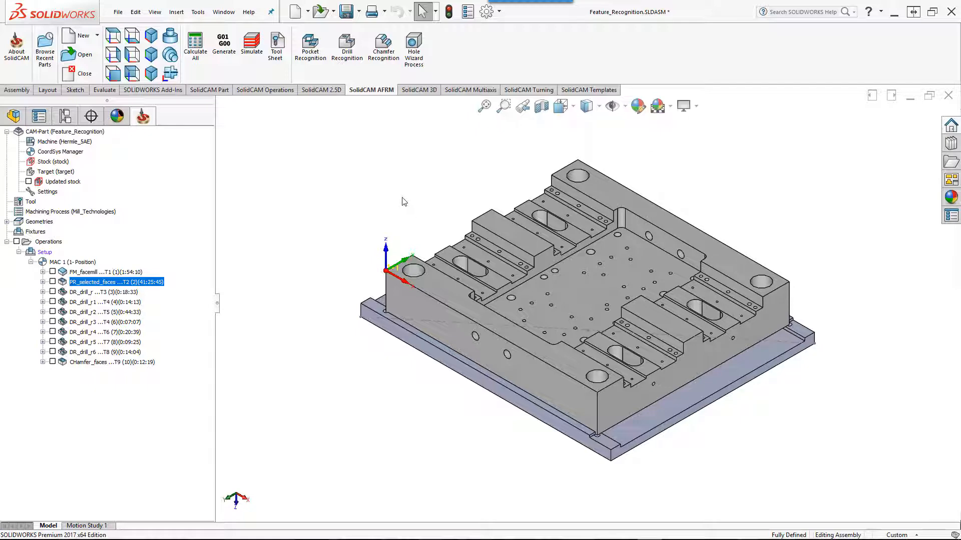
Step: Open the PR_selected_faces operation's geometry selection and highlight all faces and chains recognized under Solid 1
{"action": "double_click", "coordinate": [133, 284]}
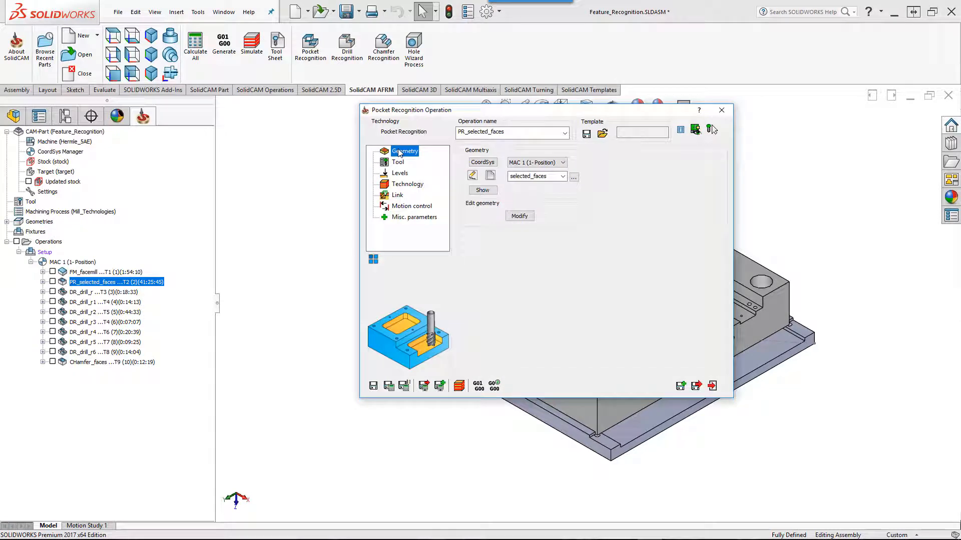
{"action": "left_click", "coordinate": [473, 176]}
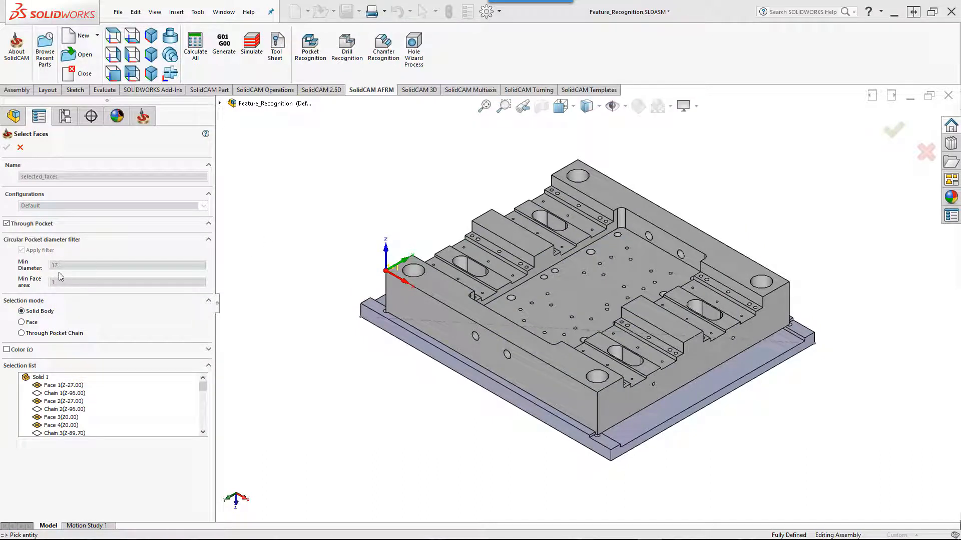
{"action": "left_click", "coordinate": [38, 378]}
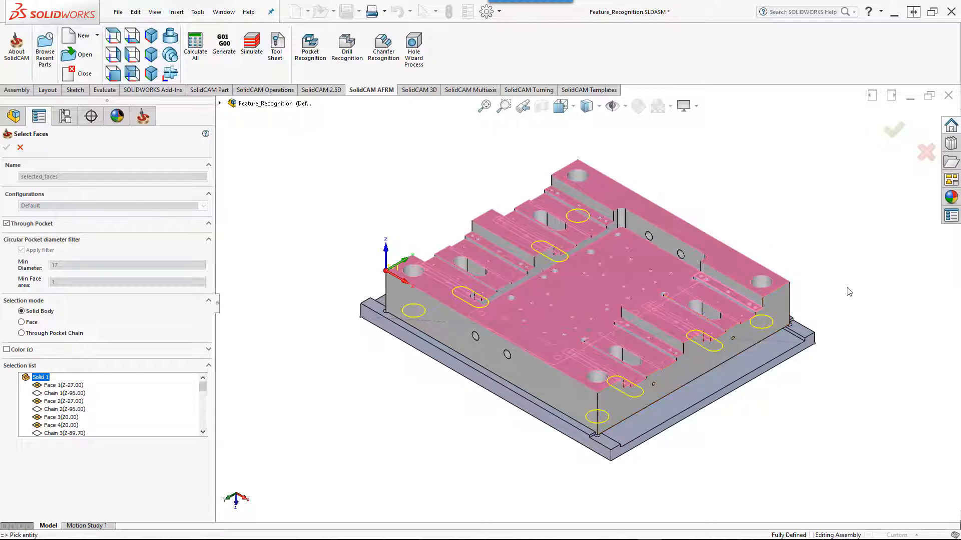
{"action": "left_click", "coordinate": [7, 147]}
Step: Review the pocket recognition operation's tool data, technology settings and open pocket strategy options
{"action": "left_click", "coordinate": [397, 163]}
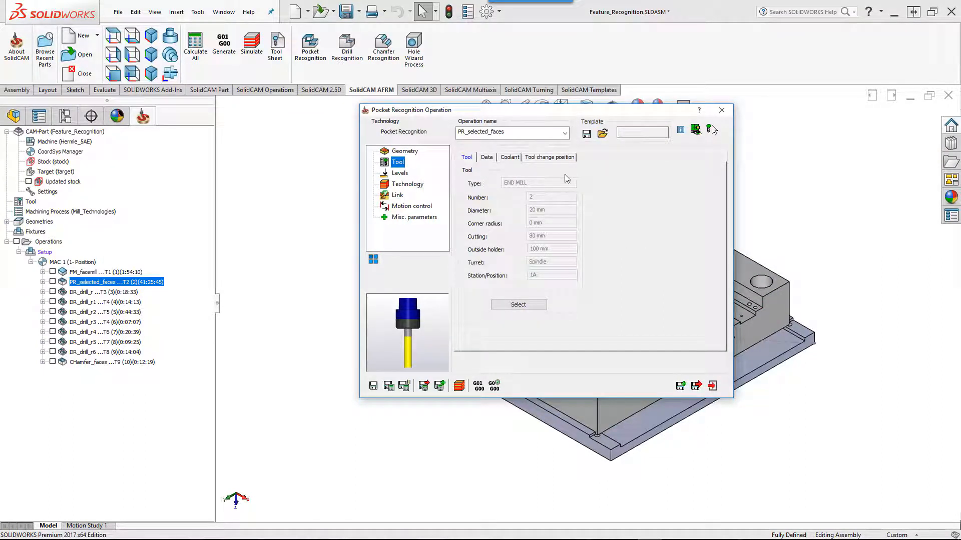
{"action": "left_click_drag", "start_coordinate": [579, 110], "coordinate": [460, 101]}
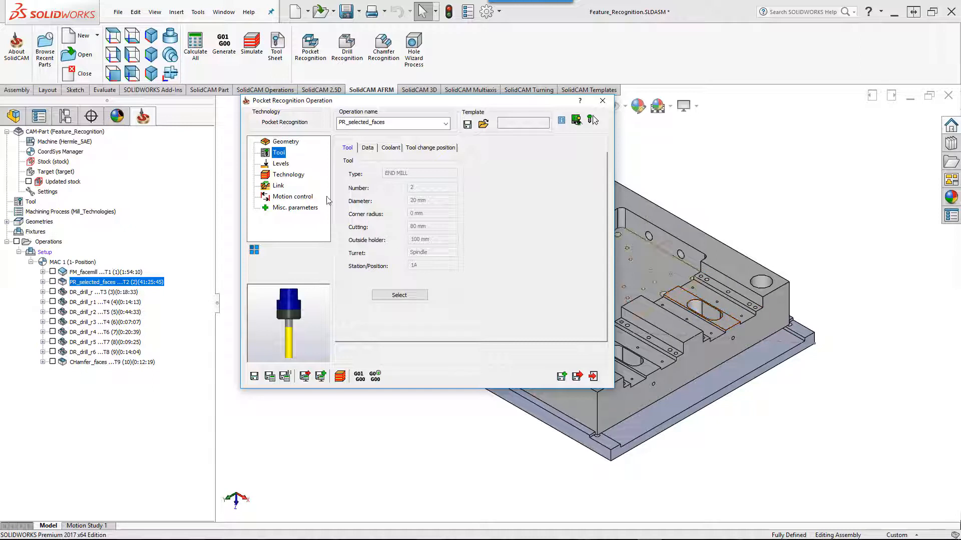
{"action": "left_click", "coordinate": [294, 179]}
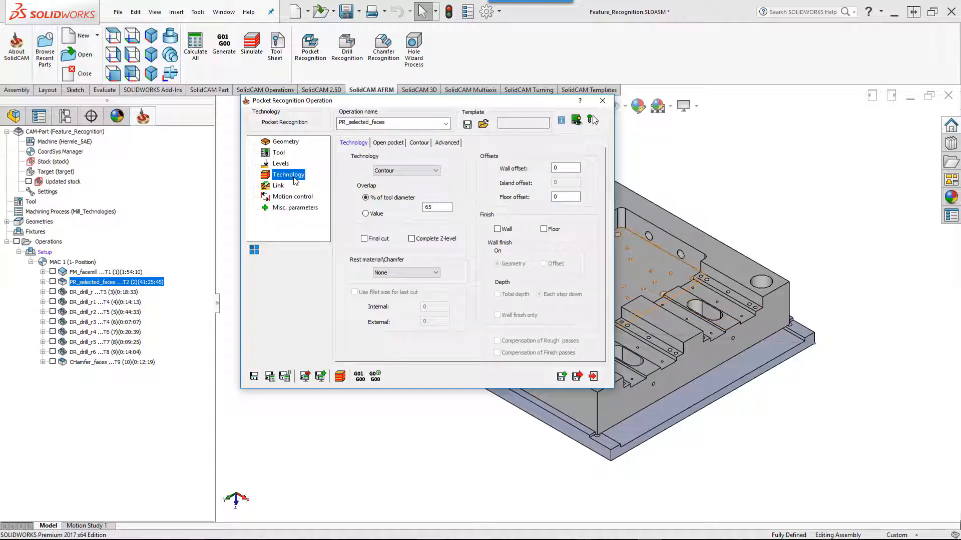
{"action": "left_click", "coordinate": [395, 143]}
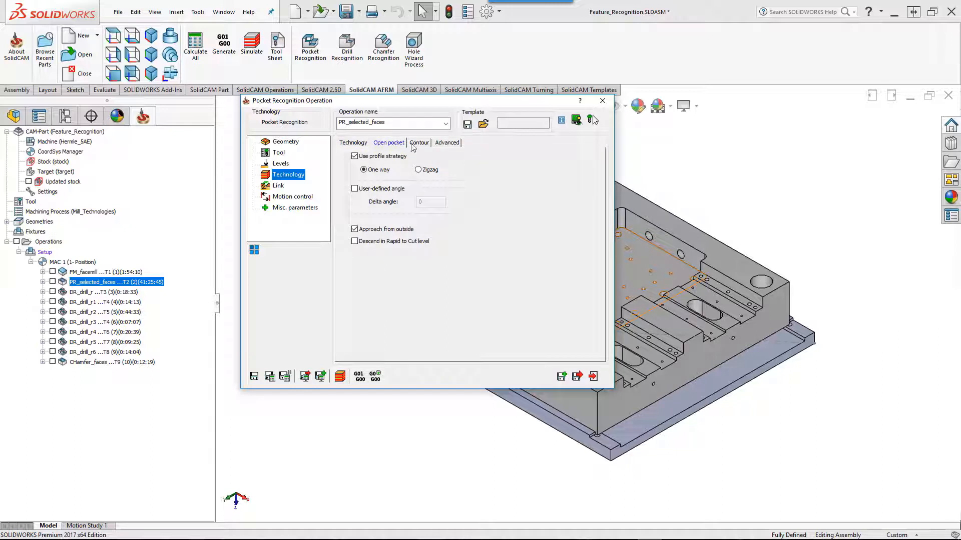
{"action": "mouse_move", "coordinate": [396, 161]}
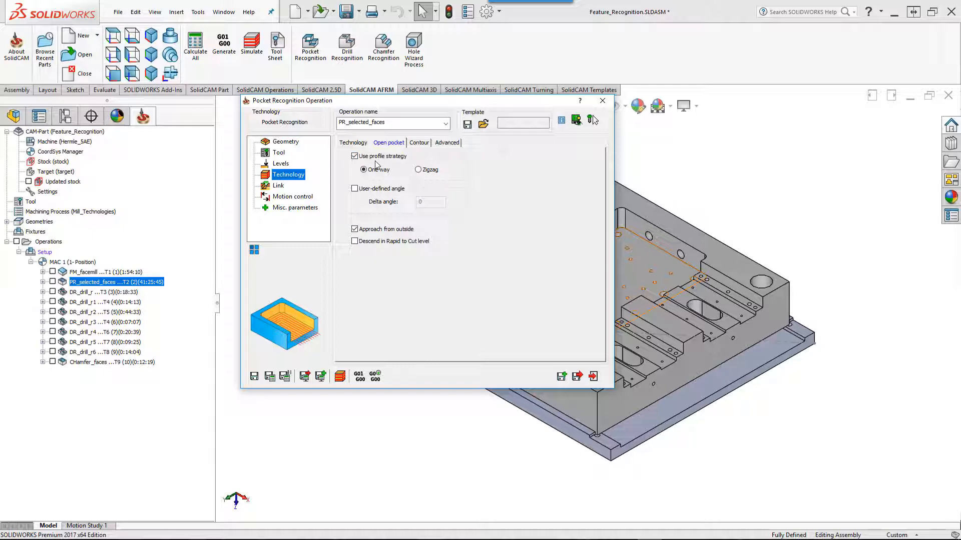
Step: Simulate the pocket recognition operation in SolidVerify, raising the simulation speed during playback
{"action": "left_click", "coordinate": [341, 376]}
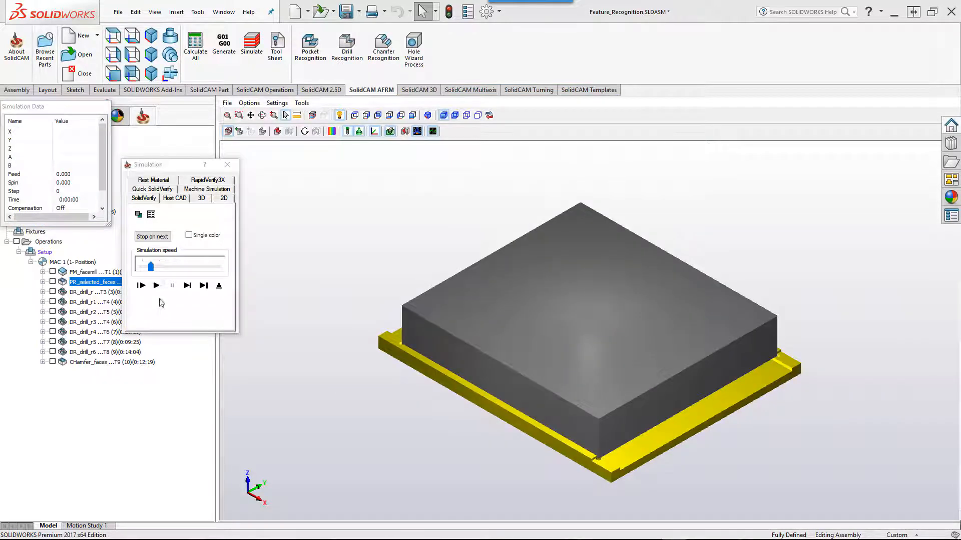
{"action": "left_click", "coordinate": [156, 285]}
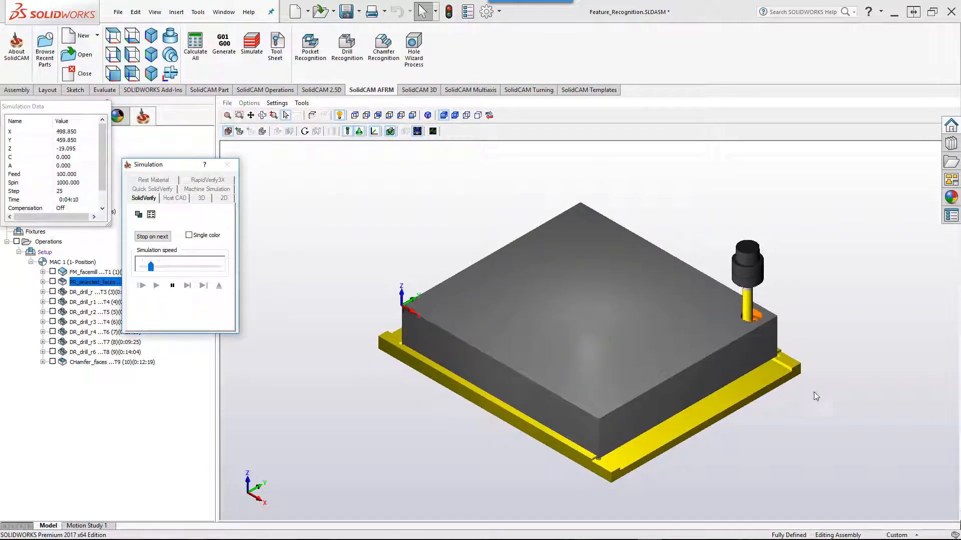
{"action": "left_click_drag", "start_coordinate": [150, 266], "coordinate": [193, 268]}
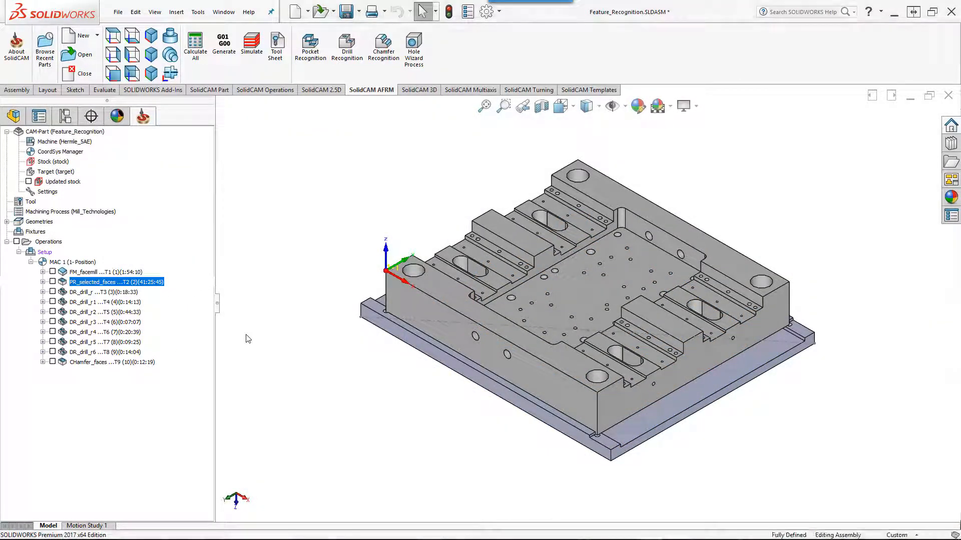
Step: Open the DR_drill_r operation's hole geometry and inspect the diameter filter and the Shape2 holes on the model
{"action": "left_click", "coordinate": [105, 292]}
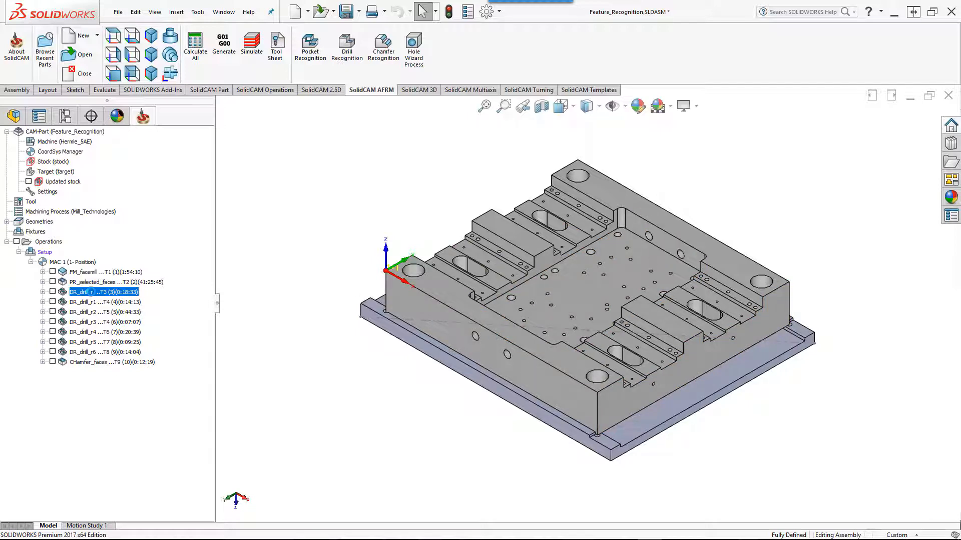
{"action": "double_click", "coordinate": [90, 291]}
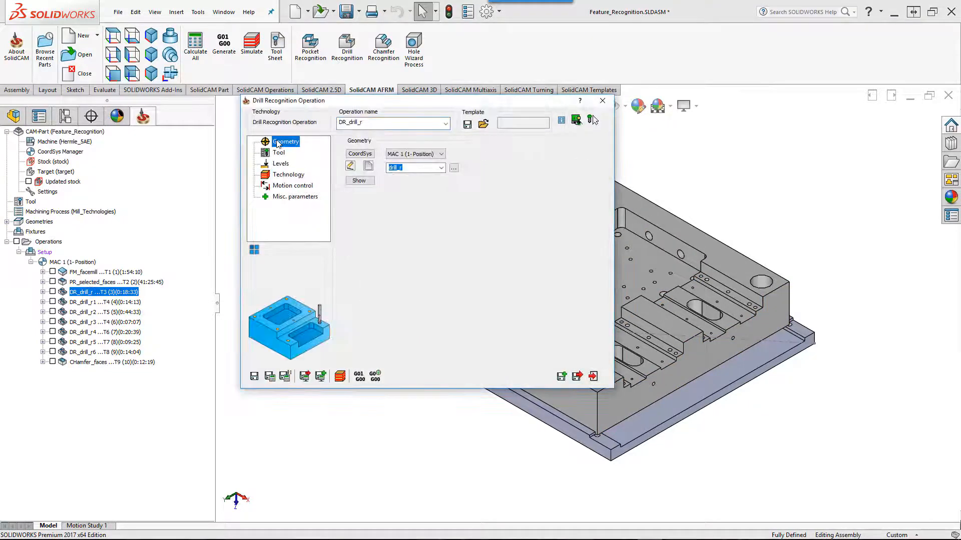
{"action": "left_click", "coordinate": [349, 167]}
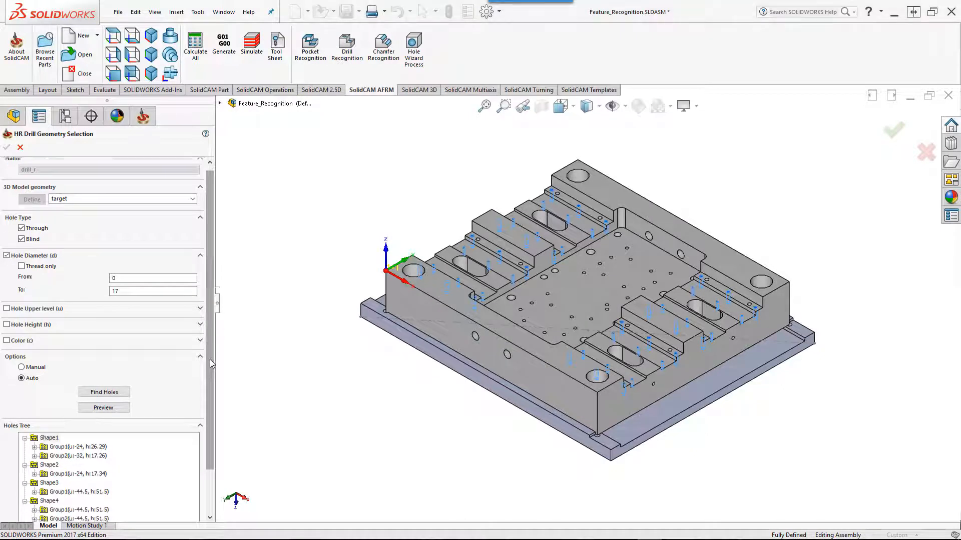
{"action": "scroll", "coordinate": [209, 359], "scroll_direction": "down", "scroll_amount": 2}
{"action": "left_click", "coordinate": [51, 420]}
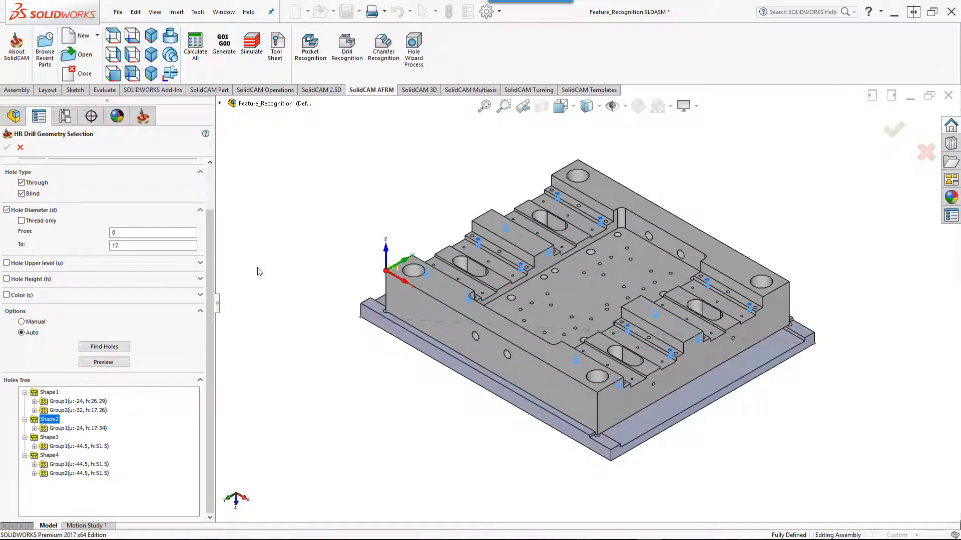
{"action": "double_click", "coordinate": [130, 246]}
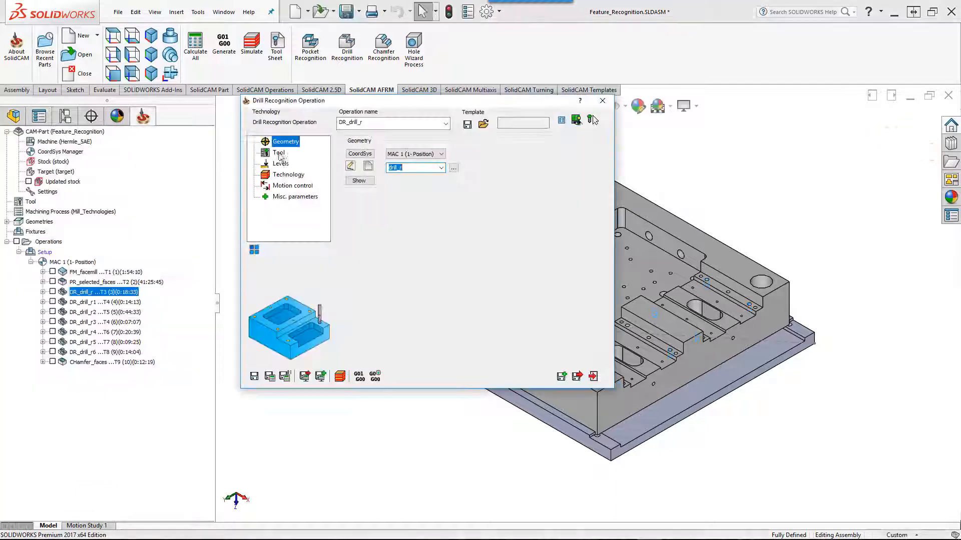
Step: Review the DR_drill_r operation's spot drill and levels, and inspect the depth type and 4.2 mm hole group in Depth Edit
{"action": "left_click", "coordinate": [279, 153]}
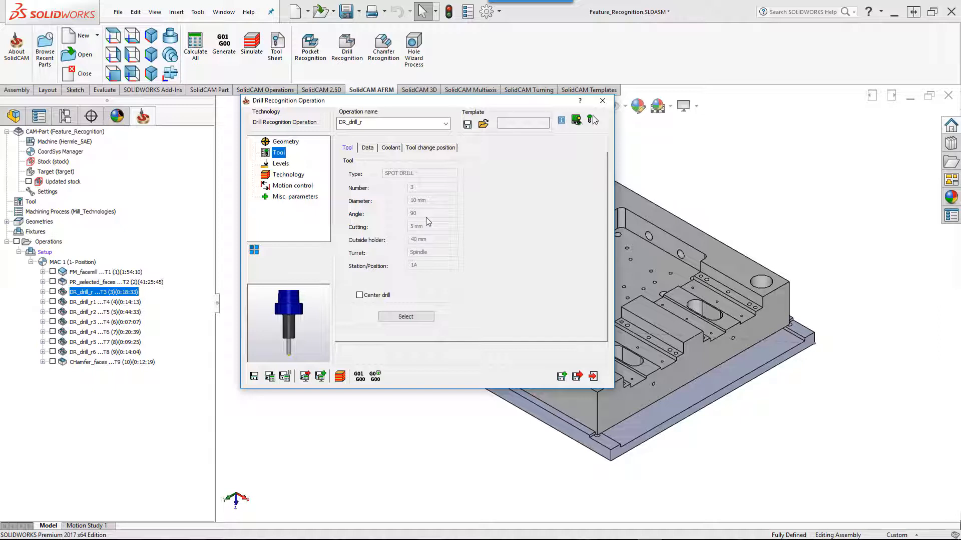
{"action": "left_click", "coordinate": [282, 165]}
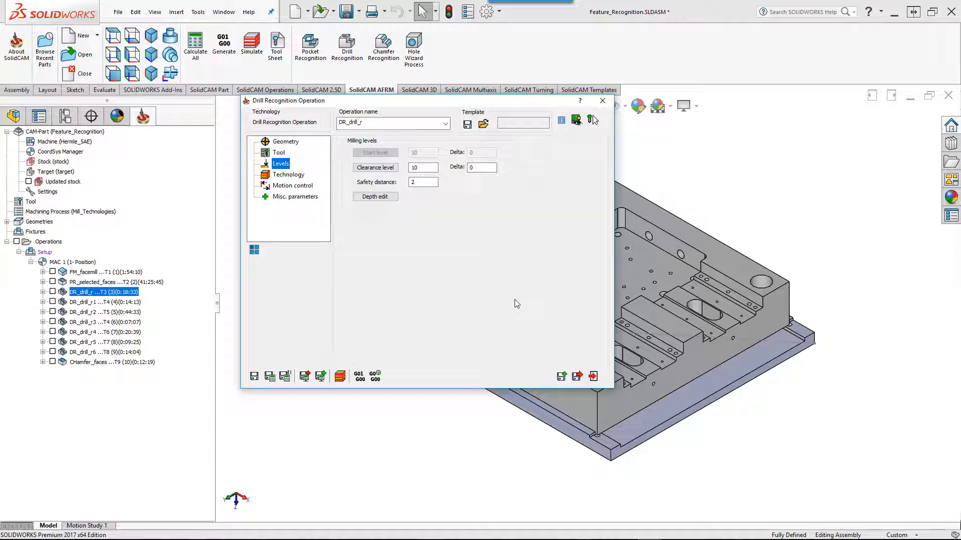
{"action": "left_click", "coordinate": [376, 197]}
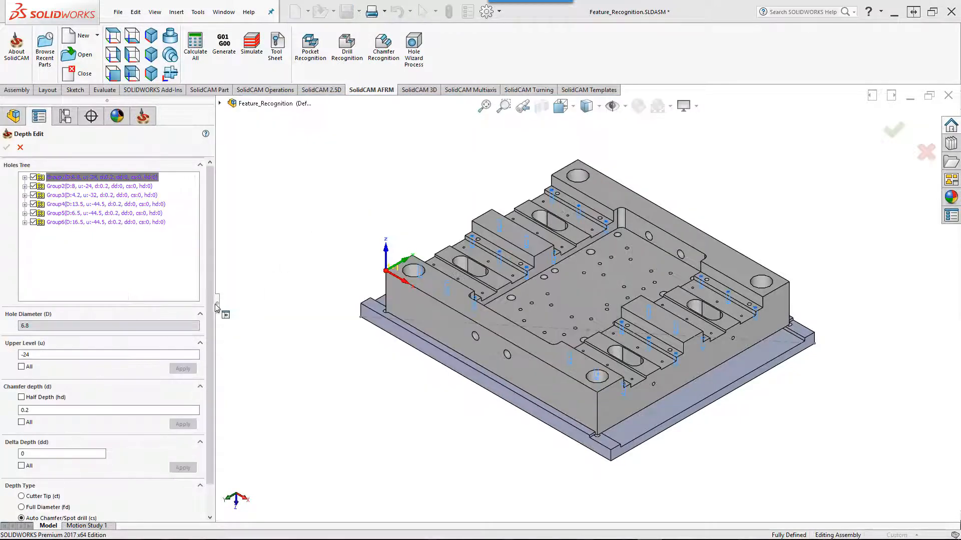
{"action": "scroll", "coordinate": [208, 328], "scroll_direction": "down", "scroll_amount": 2}
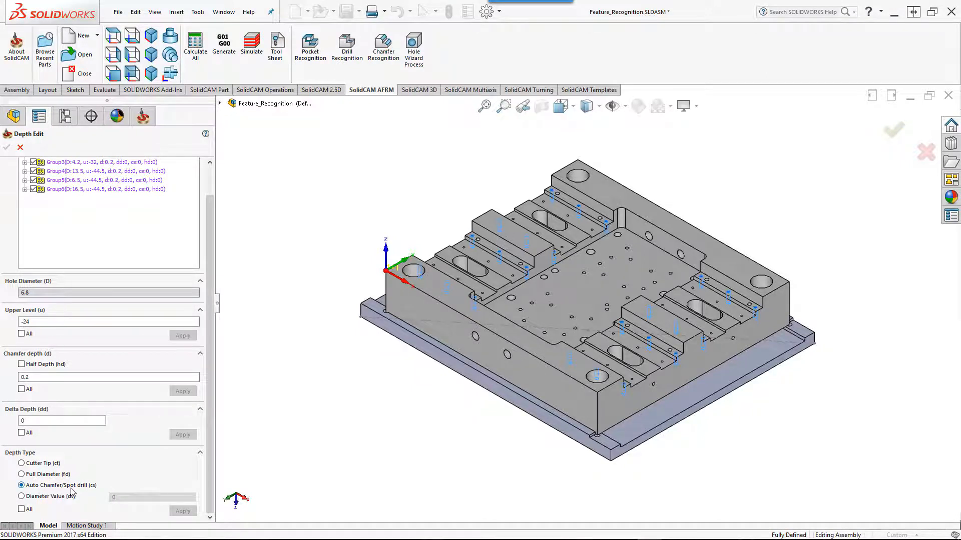
{"action": "left_click", "coordinate": [75, 162]}
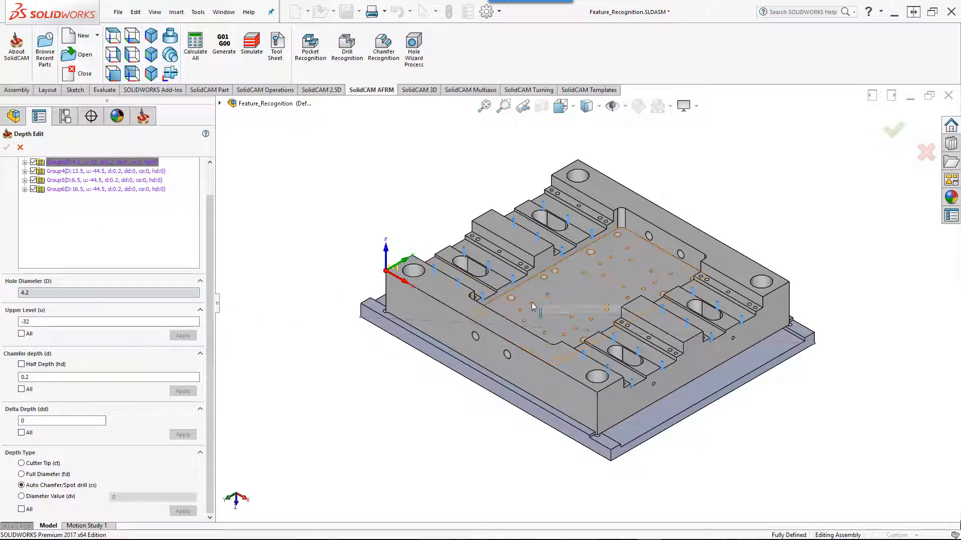
{"action": "left_click", "coordinate": [20, 147]}
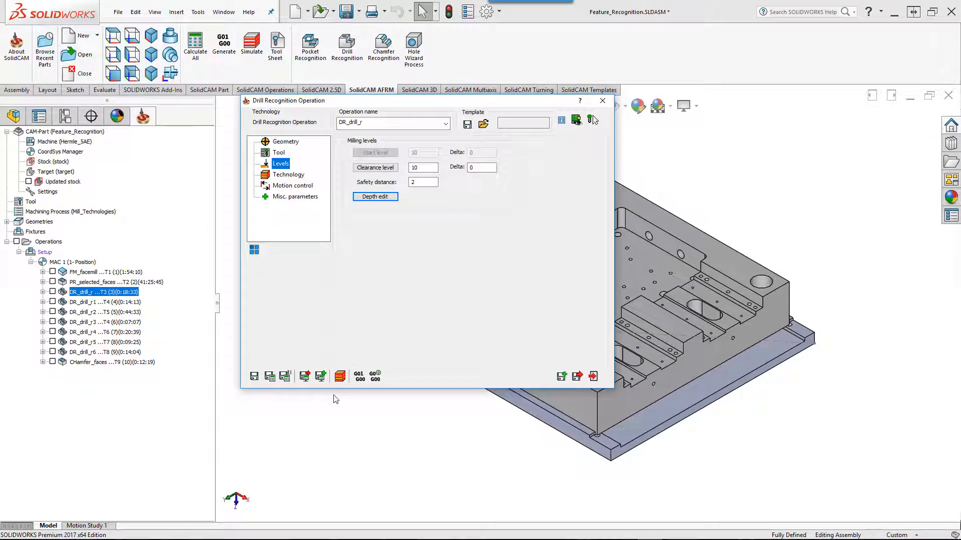
Step: Simulate the DR_drill_r spot drilling, examine the drilled spots on the plate up close, and exit the simulation
{"action": "left_click", "coordinate": [340, 376]}
{"action": "left_click", "coordinate": [156, 286]}
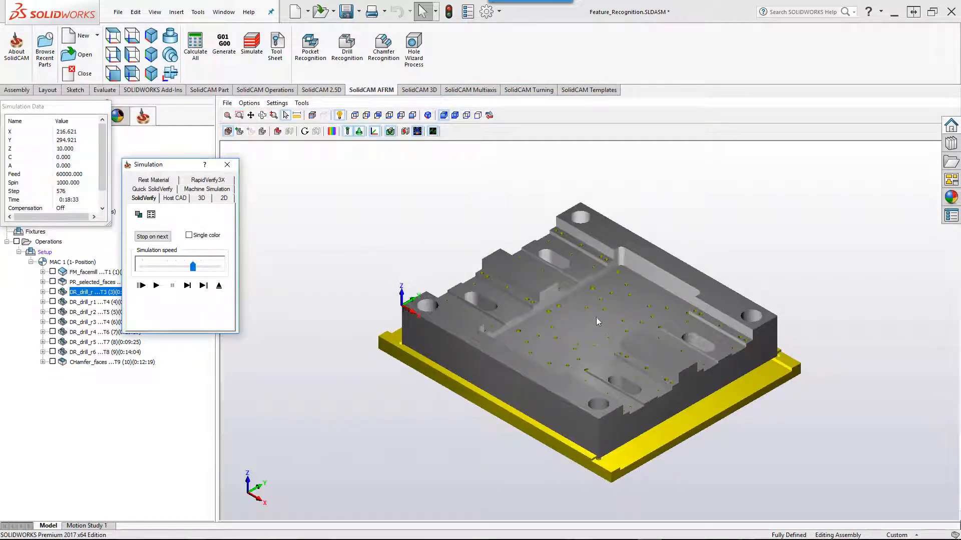
{"action": "scroll", "coordinate": [600, 312], "scroll_direction": "up", "scroll_amount": 5}
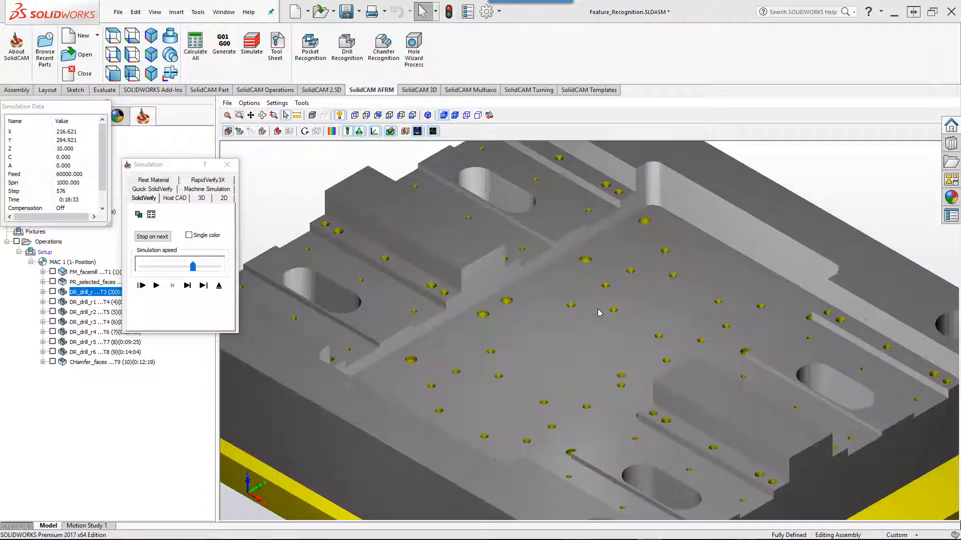
{"action": "scroll", "coordinate": [600, 312], "scroll_direction": "up", "scroll_amount": 2}
{"action": "scroll", "coordinate": [600, 309], "scroll_direction": "down", "scroll_amount": 4}
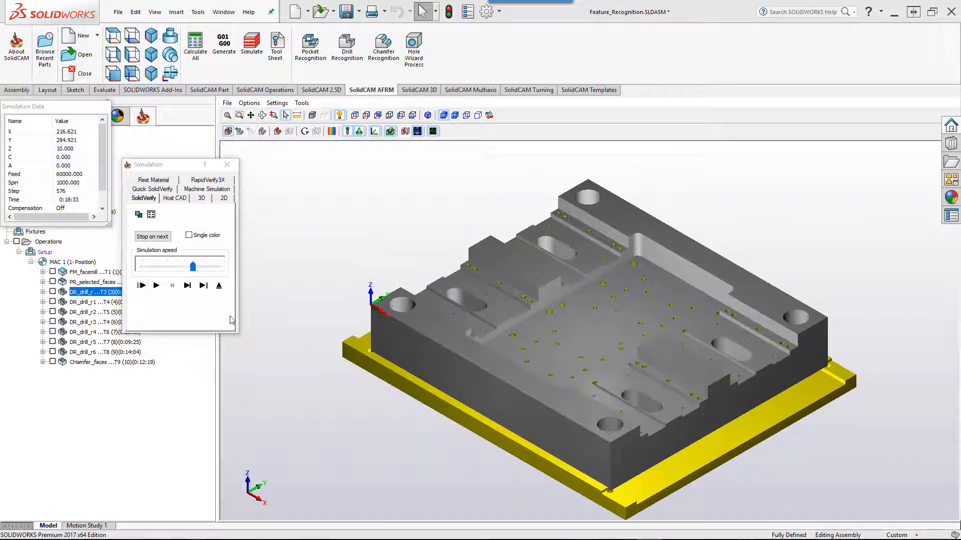
{"action": "left_click", "coordinate": [219, 286]}
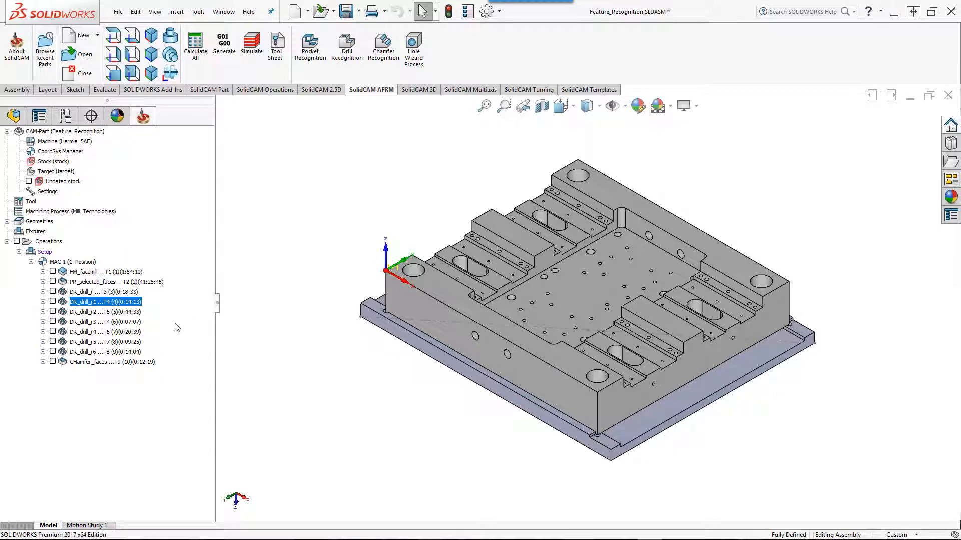
Step: Open the DR_drill_r1 operation's hole geometry, inspect the Group1 holes on the model, and leave the geometry unchanged
{"action": "left_click", "coordinate": [129, 314]}
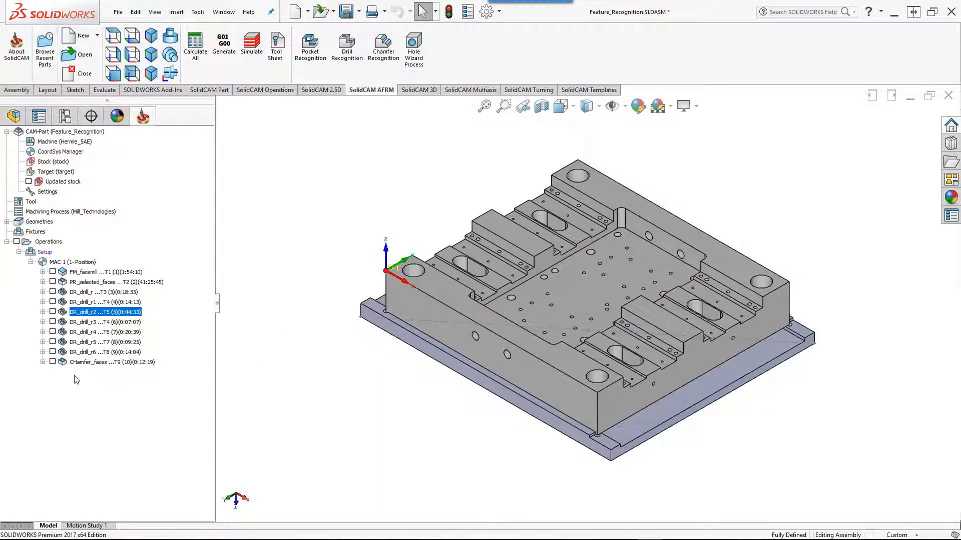
{"action": "double_click", "coordinate": [75, 302]}
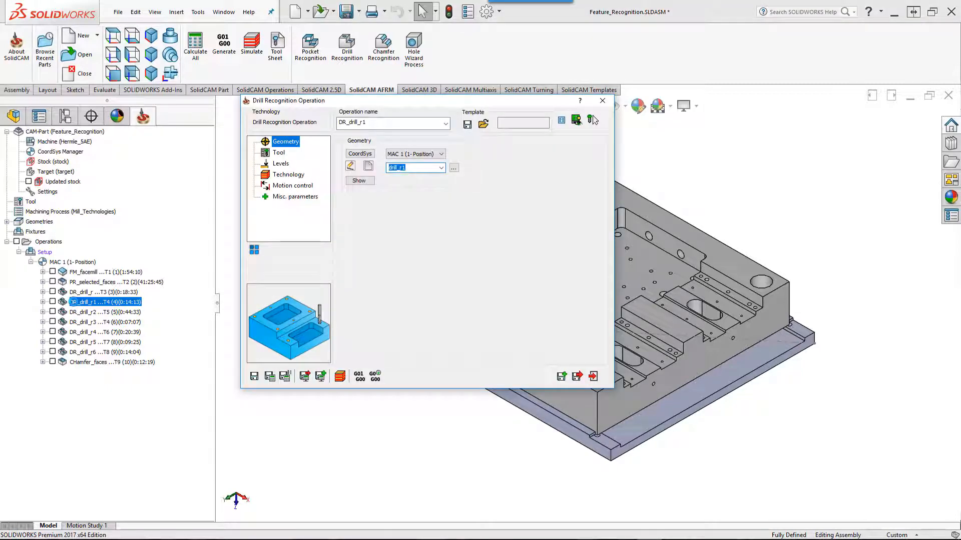
{"action": "left_click", "coordinate": [354, 167]}
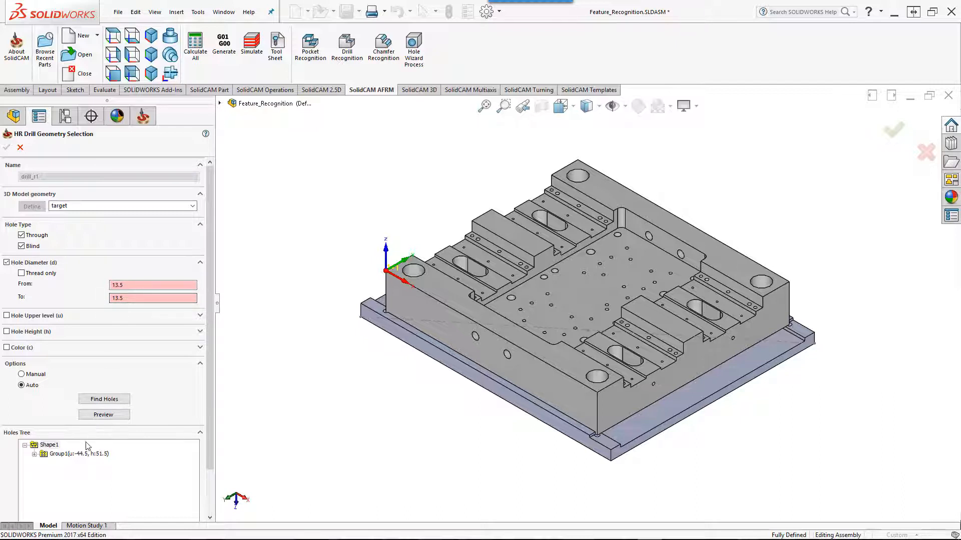
{"action": "left_click", "coordinate": [69, 454]}
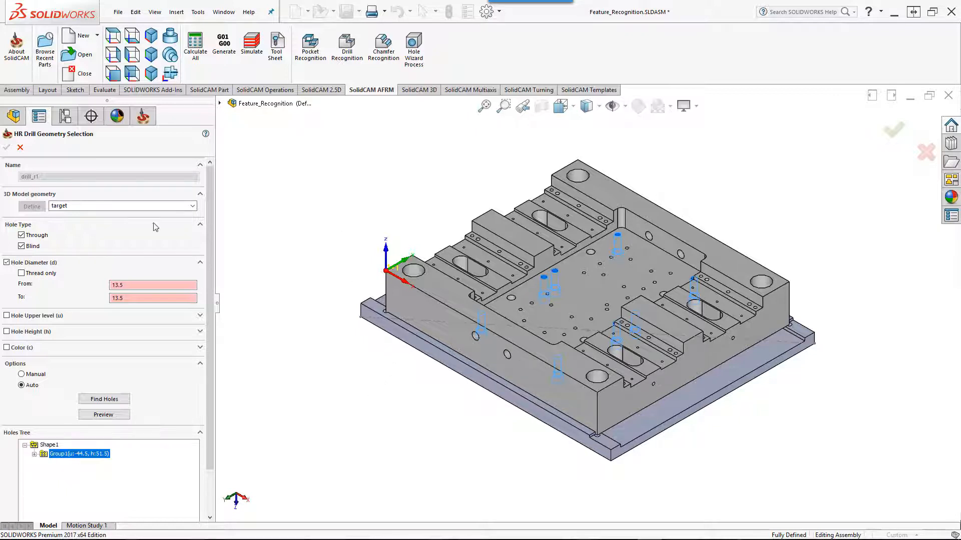
{"action": "left_click", "coordinate": [20, 147]}
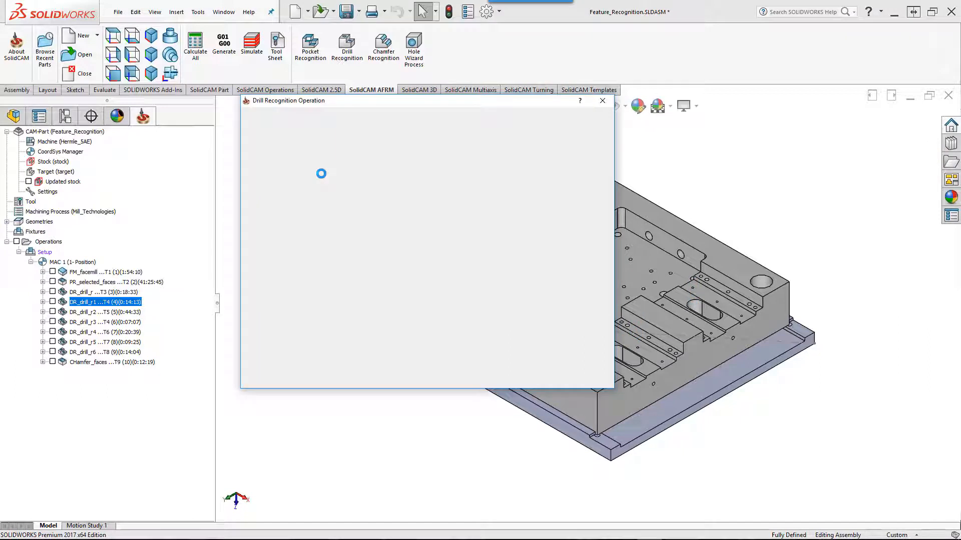
Step: Review the DR_drill_r1 operation's drill tool and milling levels, and exit the operation without saving
{"action": "left_click", "coordinate": [278, 153]}
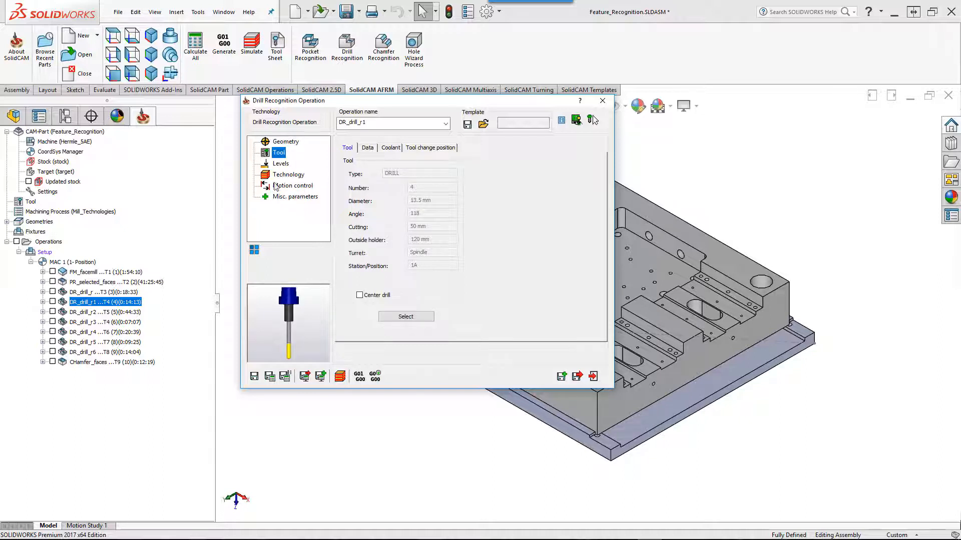
{"action": "left_click", "coordinate": [282, 164]}
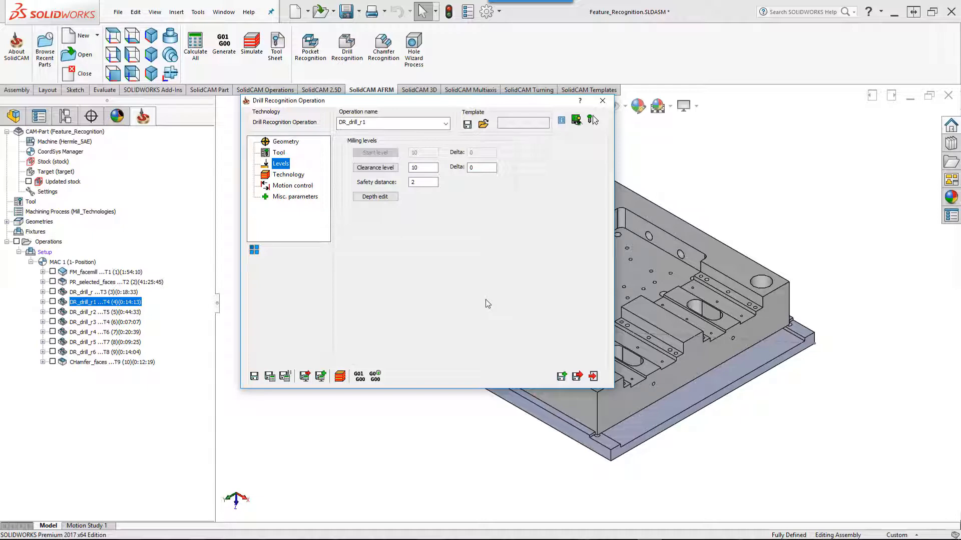
{"action": "left_click", "coordinate": [593, 376]}
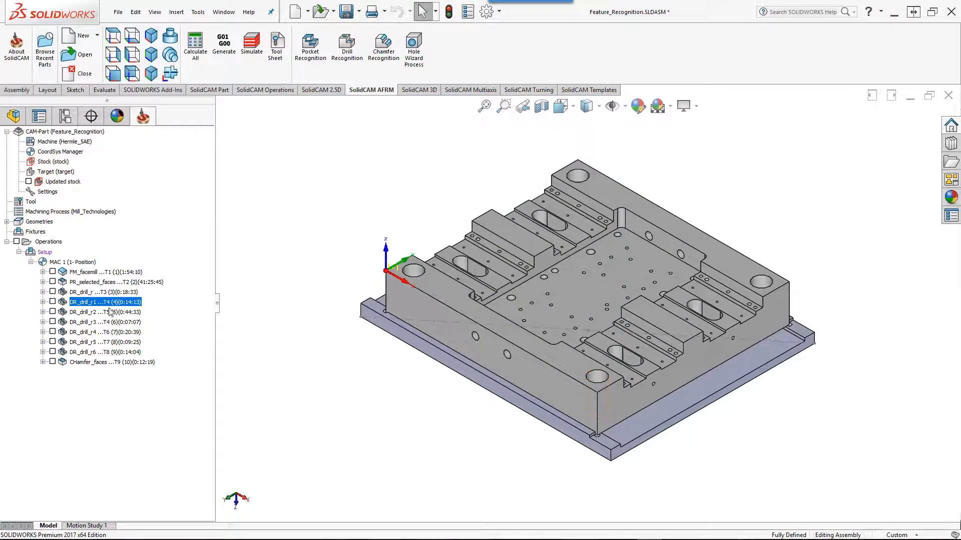
Step: Go through the remaining drill recognition operations from DR_drill_r2 to DR_drill_r6 in the operations list
{"action": "left_click", "coordinate": [110, 312]}
{"action": "left_click", "coordinate": [107, 322]}
{"action": "left_click", "coordinate": [104, 331]}
{"action": "left_click", "coordinate": [101, 342]}
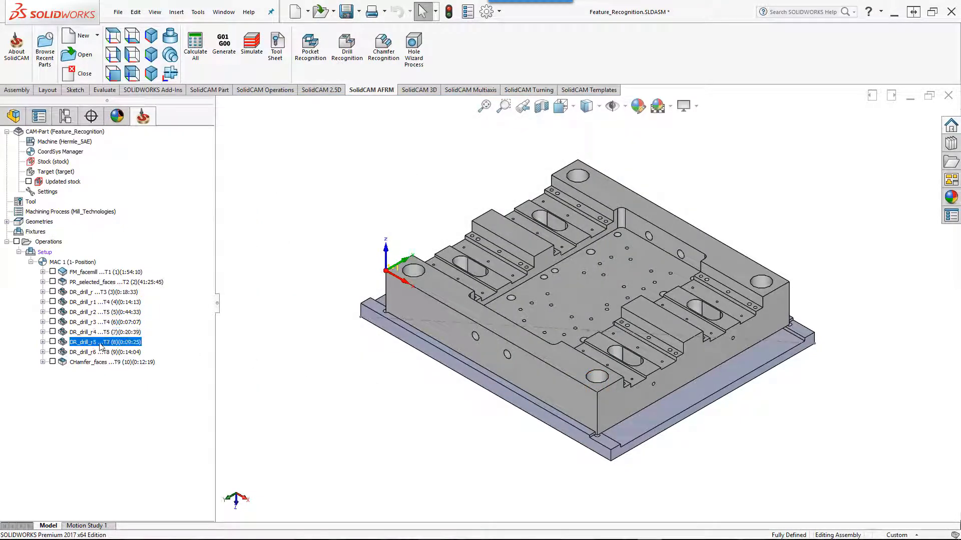
{"action": "key", "text": "Down"}
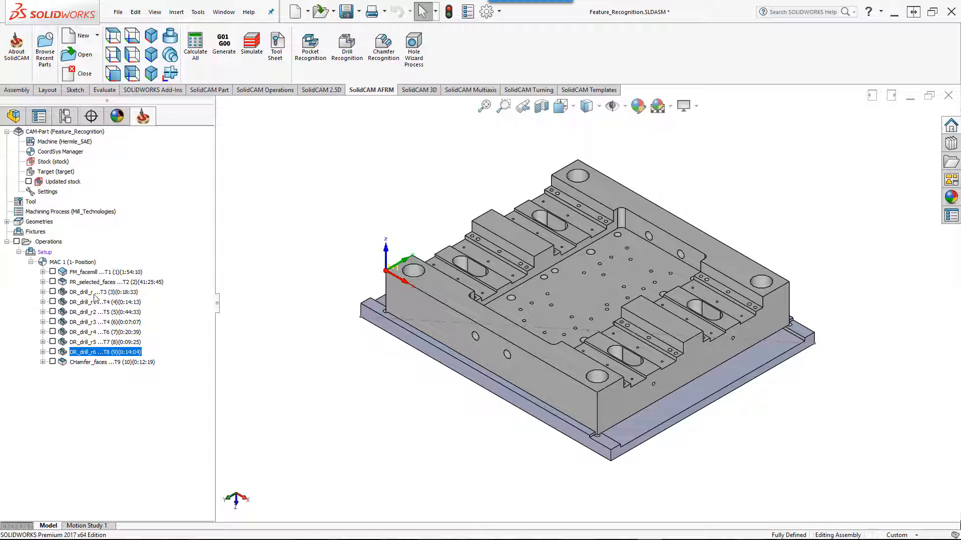
Step: Simulate the operations from FM_facemill through DR_drill_r6 in SolidVerify, raising the speed during playback, examine the machined plate, and exit the simulation
{"action": "left_click", "coordinate": [85, 275]}
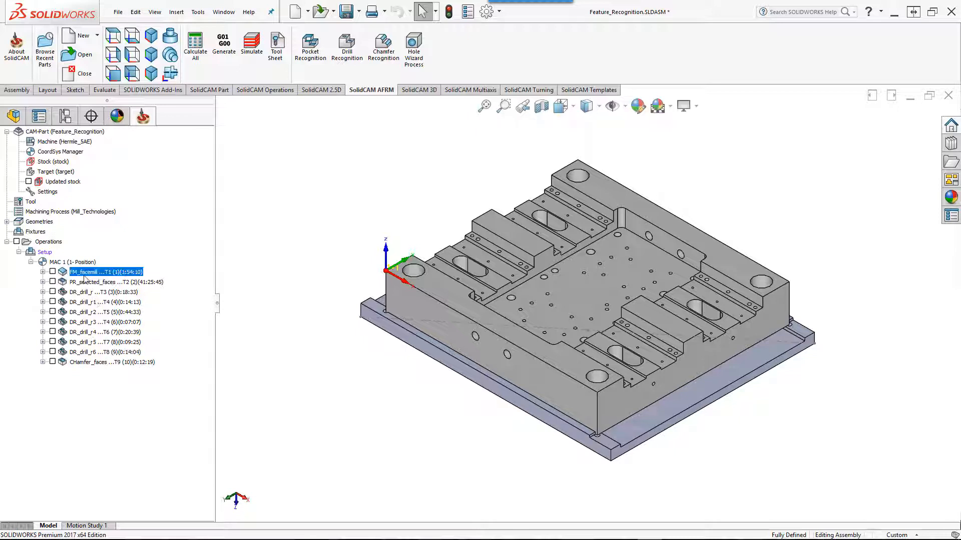
{"action": "left_click", "coordinate": [94, 353], "text": "shift"}
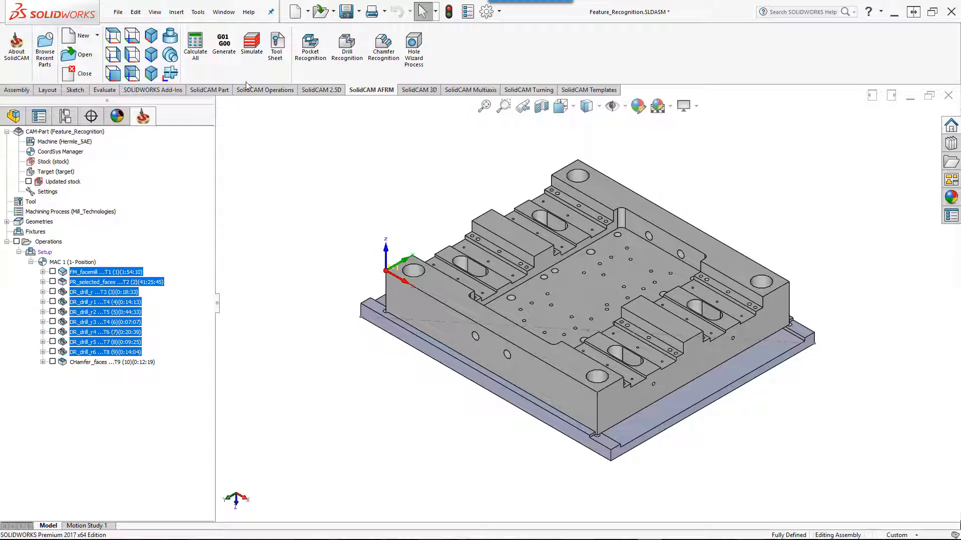
{"action": "left_click", "coordinate": [251, 48]}
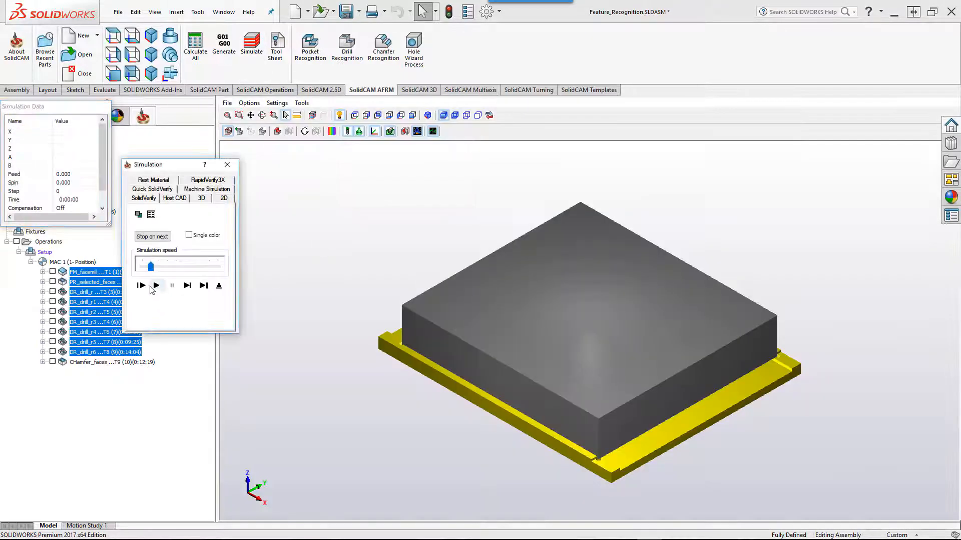
{"action": "left_click", "coordinate": [156, 286]}
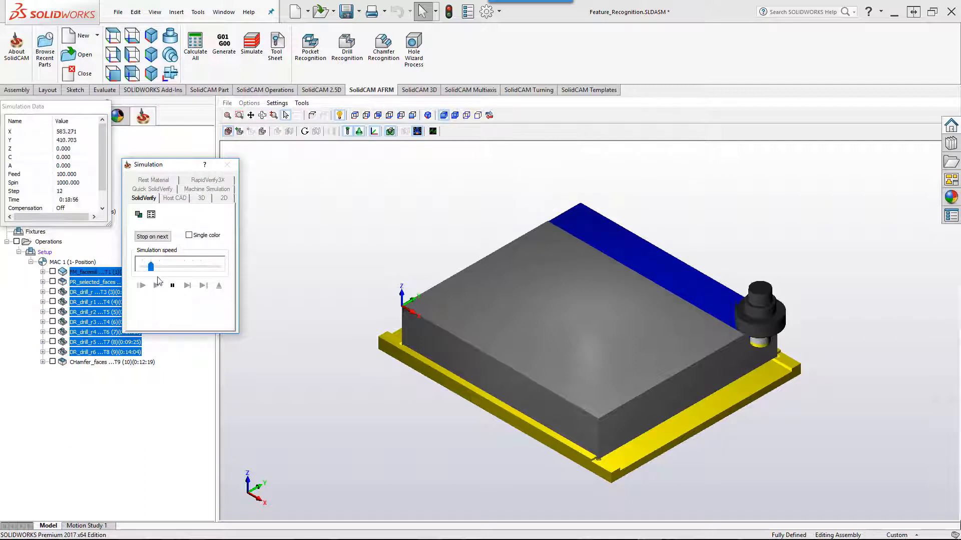
{"action": "left_click_drag", "start_coordinate": [154, 271], "coordinate": [162, 270]}
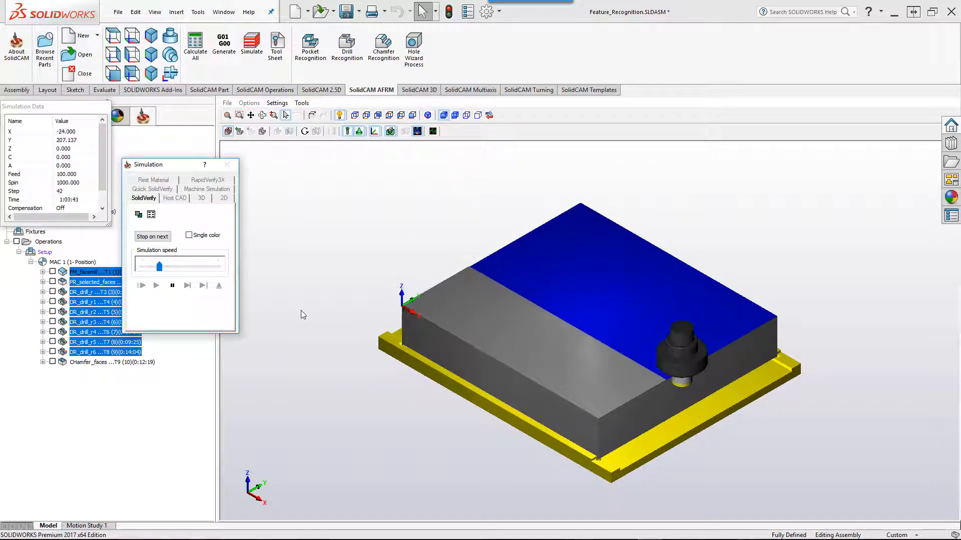
{"action": "left_click", "coordinate": [166, 267]}
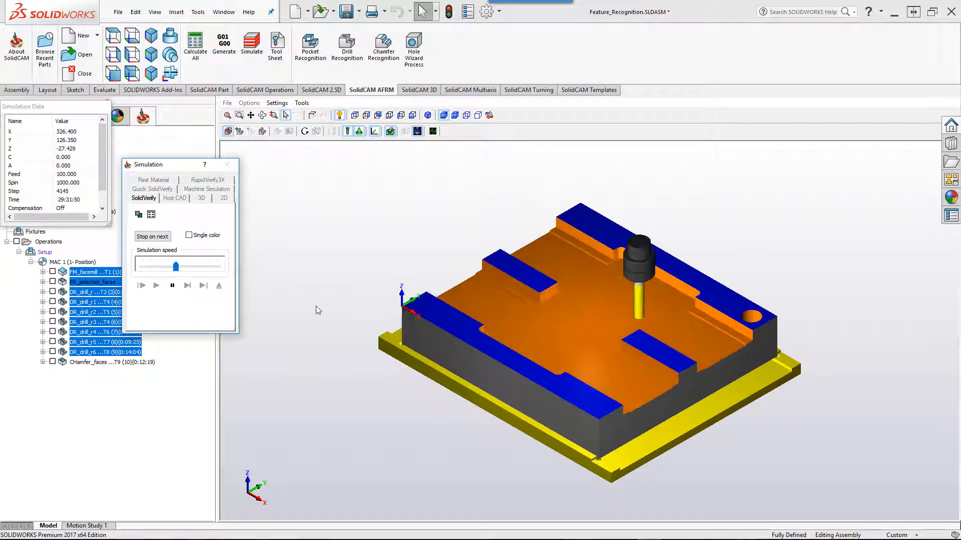
{"action": "left_click_drag", "start_coordinate": [177, 267], "coordinate": [201, 267]}
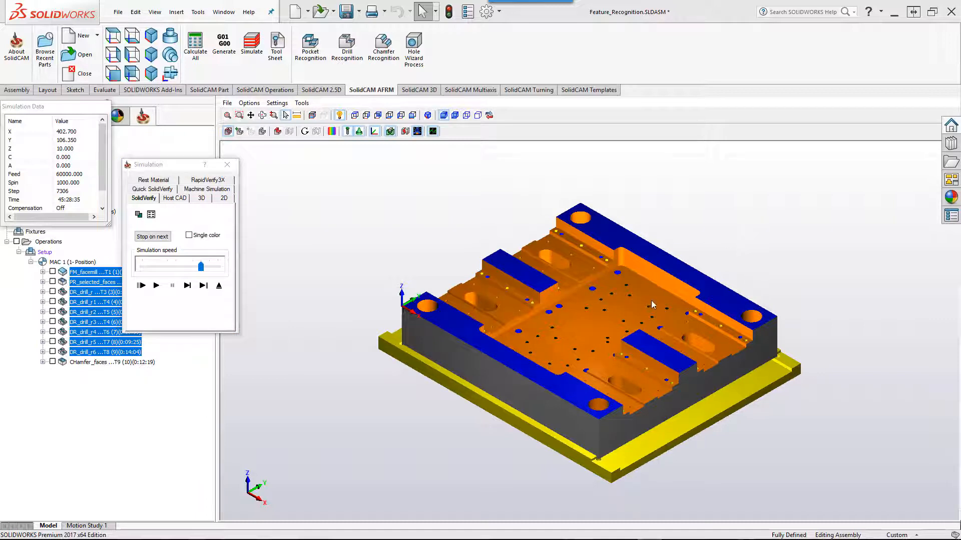
{"action": "scroll", "coordinate": [626, 287], "scroll_direction": "up", "scroll_amount": 2}
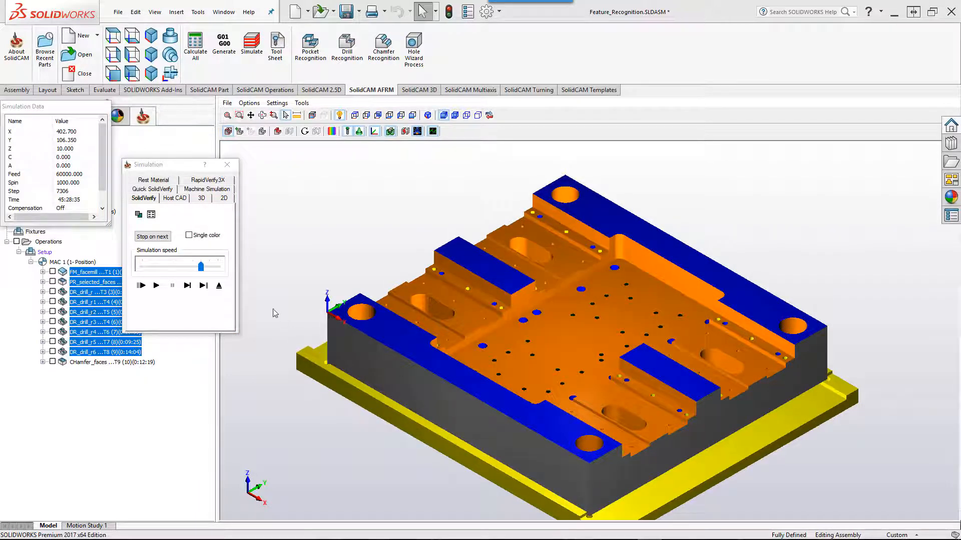
{"action": "left_click", "coordinate": [219, 286]}
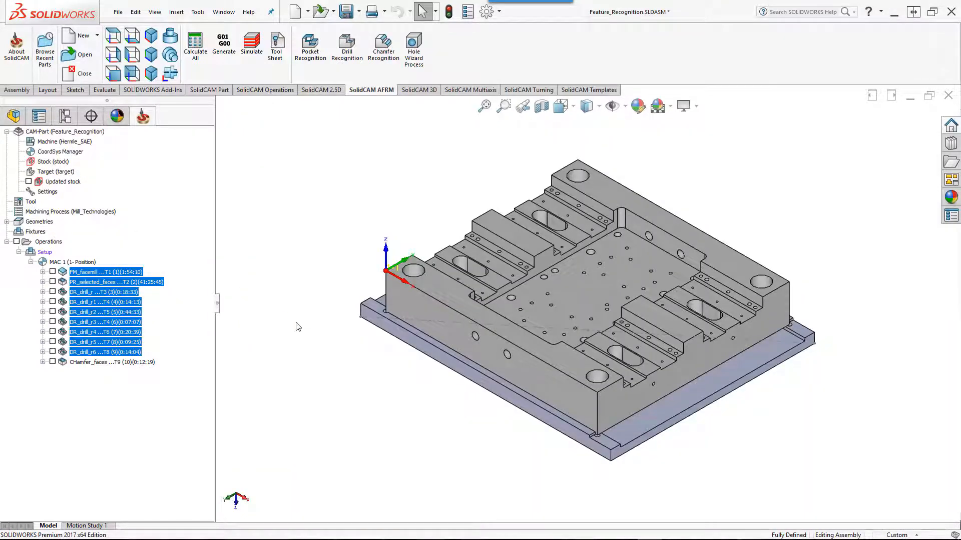
Step: Open the CHamfer_faces operation and show its chamfer edge geometry on the model
{"action": "left_click", "coordinate": [107, 364]}
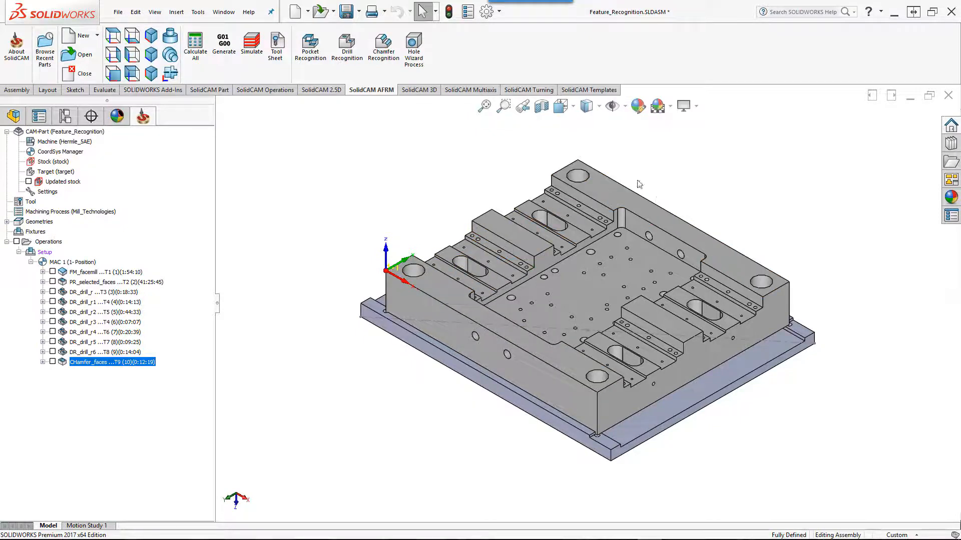
{"action": "double_click", "coordinate": [120, 363]}
{"action": "left_click", "coordinate": [292, 143]}
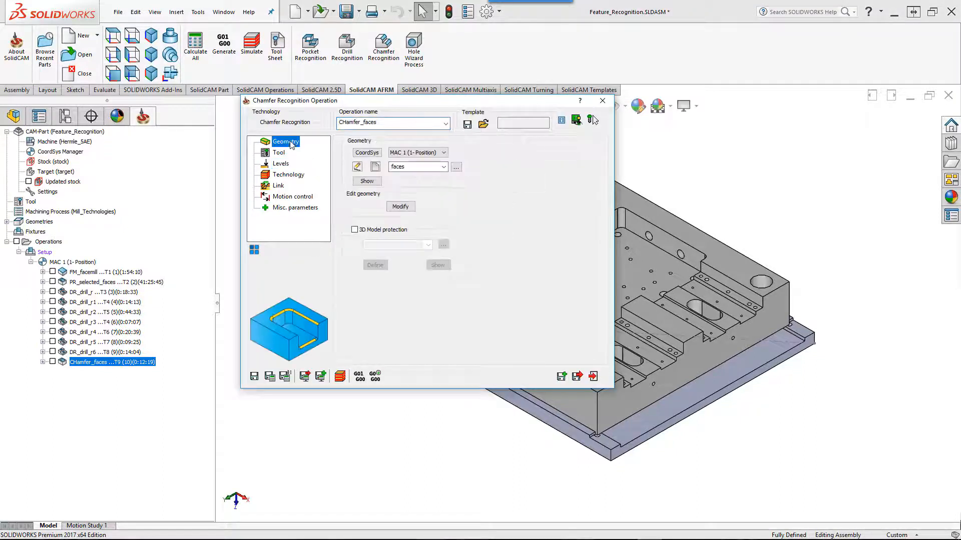
{"action": "left_click", "coordinate": [365, 182]}
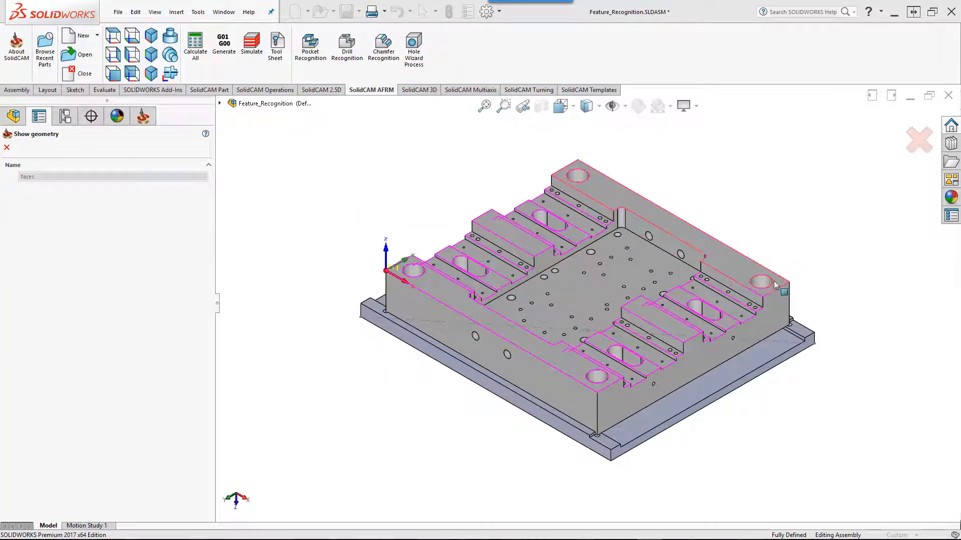
{"action": "left_click", "coordinate": [7, 148]}
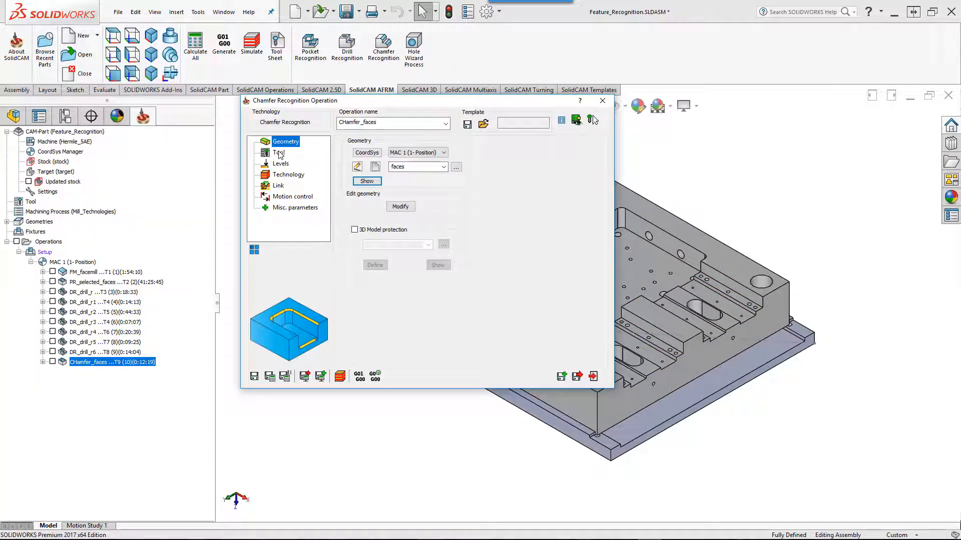
Step: Review the CHamfer_faces operation's chamfer mill and chamfer depth, plus the cutting diameter and safety offset in the technology settings
{"action": "left_click", "coordinate": [279, 153]}
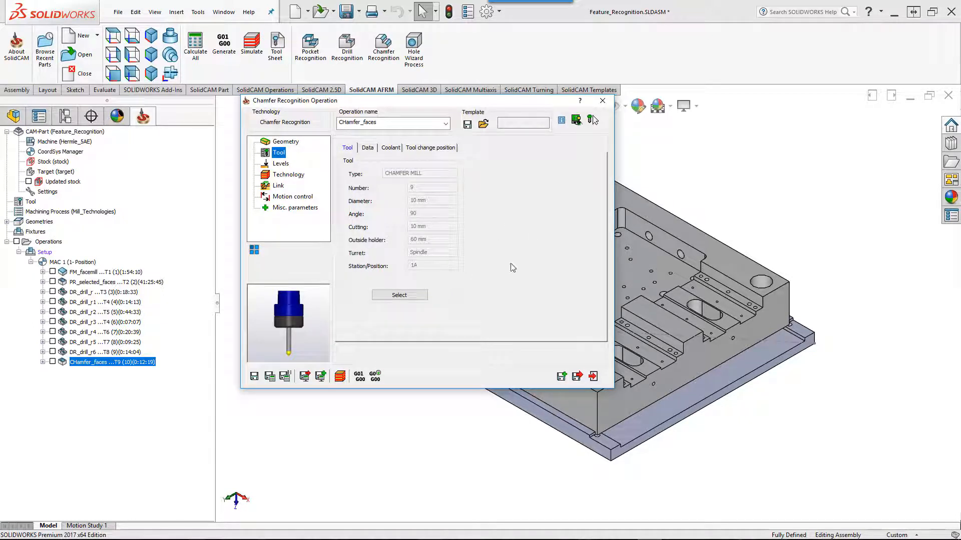
{"action": "left_click", "coordinate": [287, 166]}
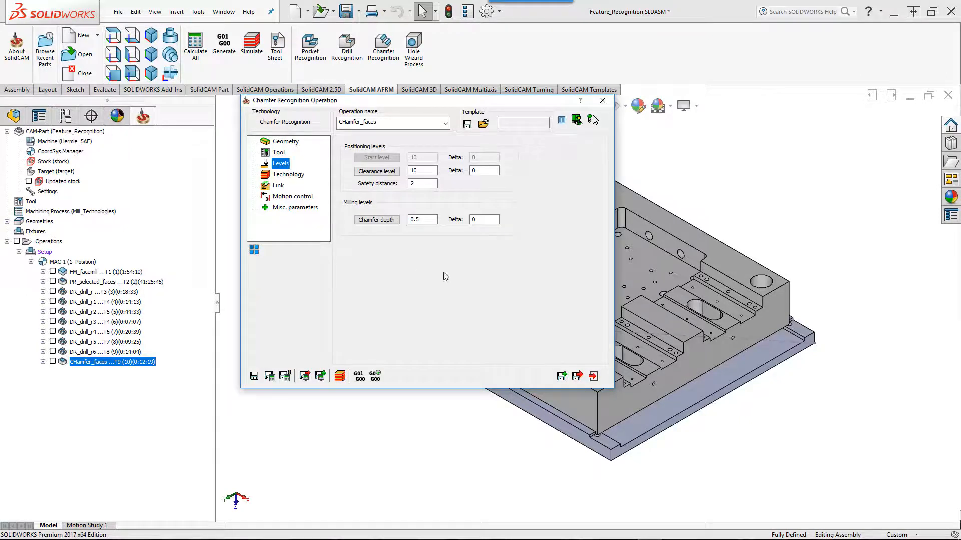
{"action": "left_click", "coordinate": [426, 221]}
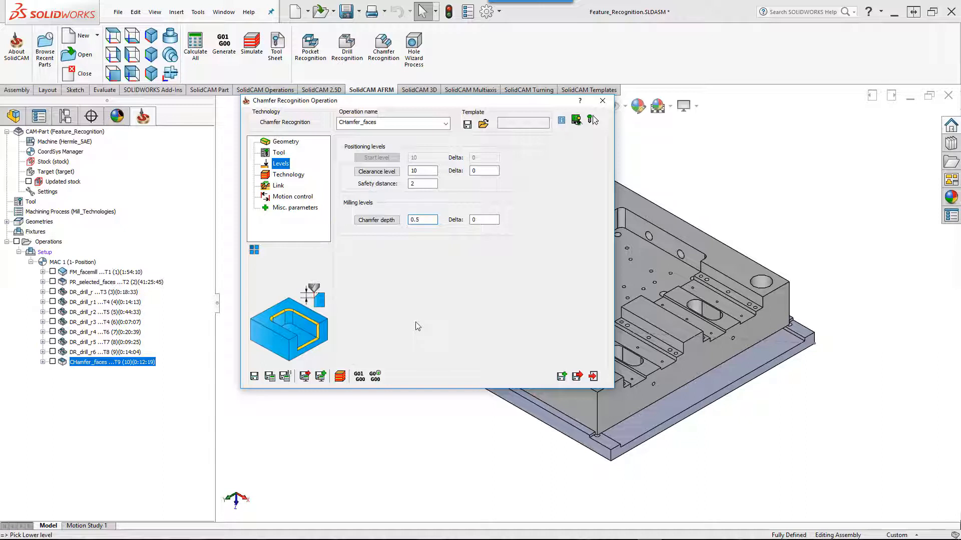
{"action": "left_click", "coordinate": [288, 174]}
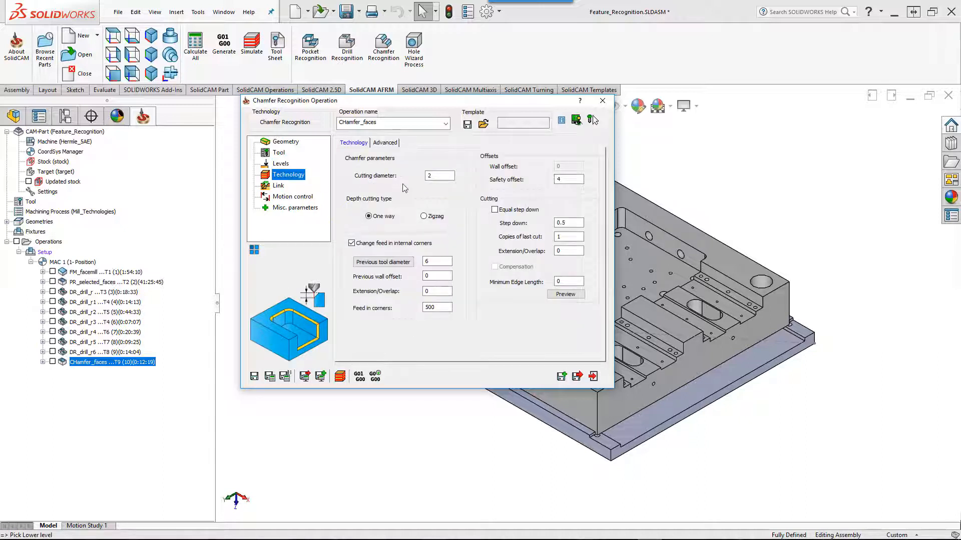
{"action": "left_click", "coordinate": [441, 176]}
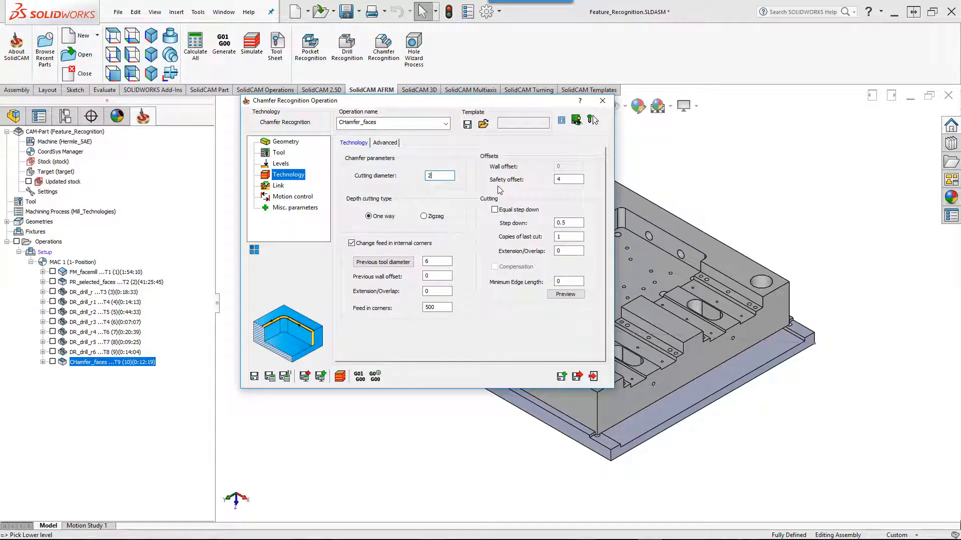
{"action": "left_click", "coordinate": [566, 179]}
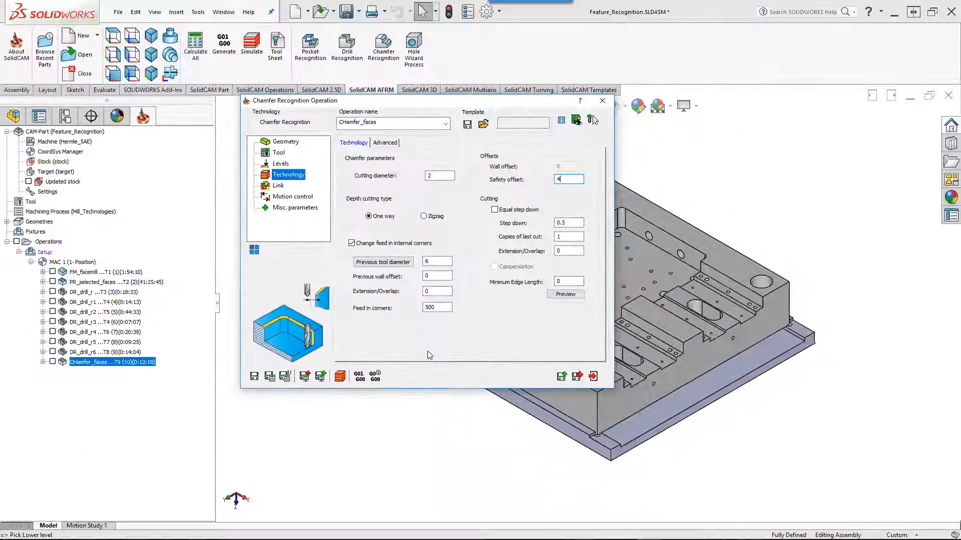
Step: Simulate the CHamfer_faces operation in SolidVerify at a reduced speed and examine the chamfered edges up close
{"action": "left_click", "coordinate": [339, 376]}
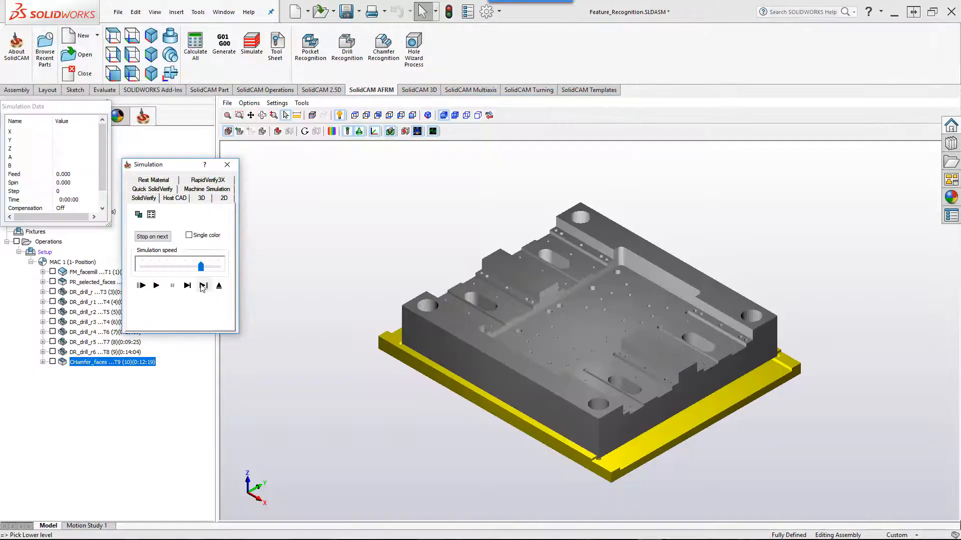
{"action": "left_click_drag", "start_coordinate": [201, 266], "coordinate": [150, 267]}
{"action": "left_click", "coordinate": [156, 285]}
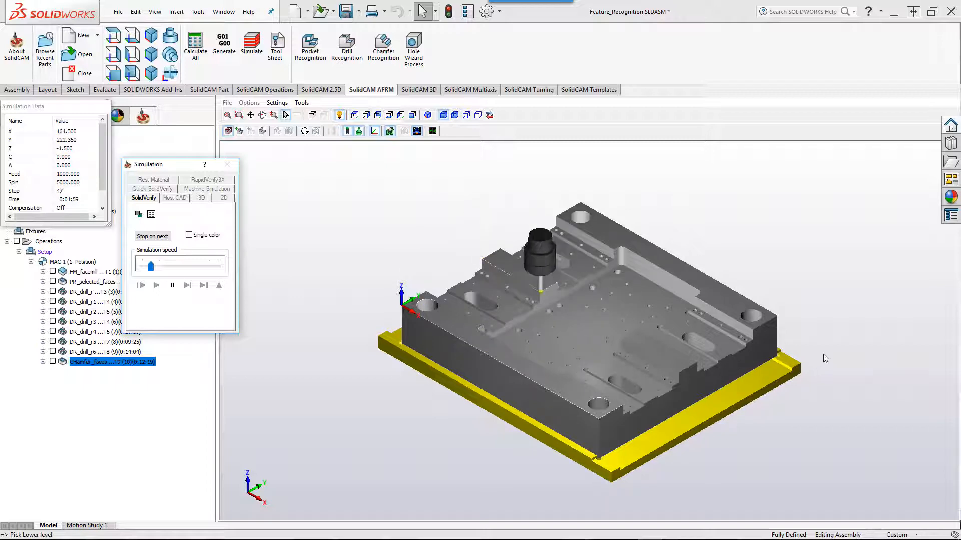
{"action": "left_click", "coordinate": [869, 344]}
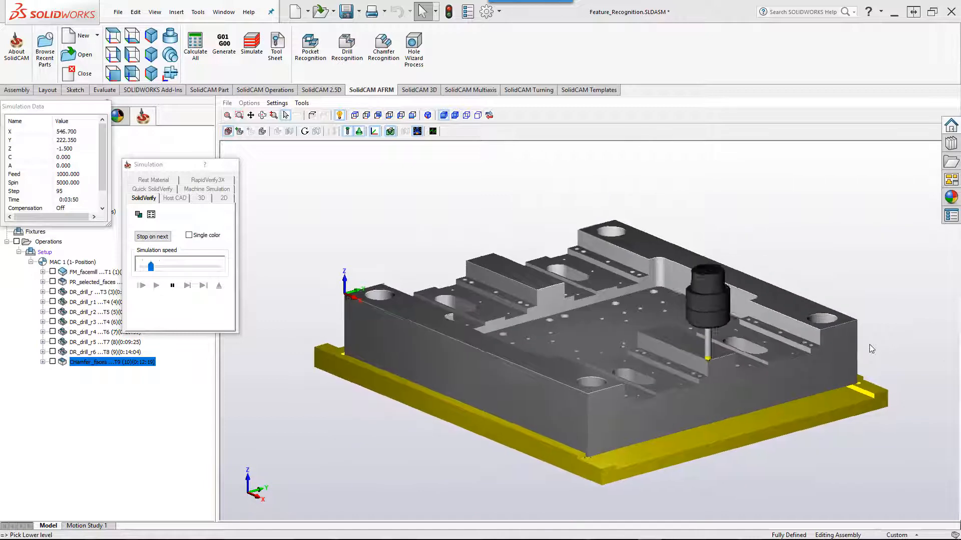
{"action": "scroll", "coordinate": [869, 344], "scroll_direction": "up", "scroll_amount": 10}
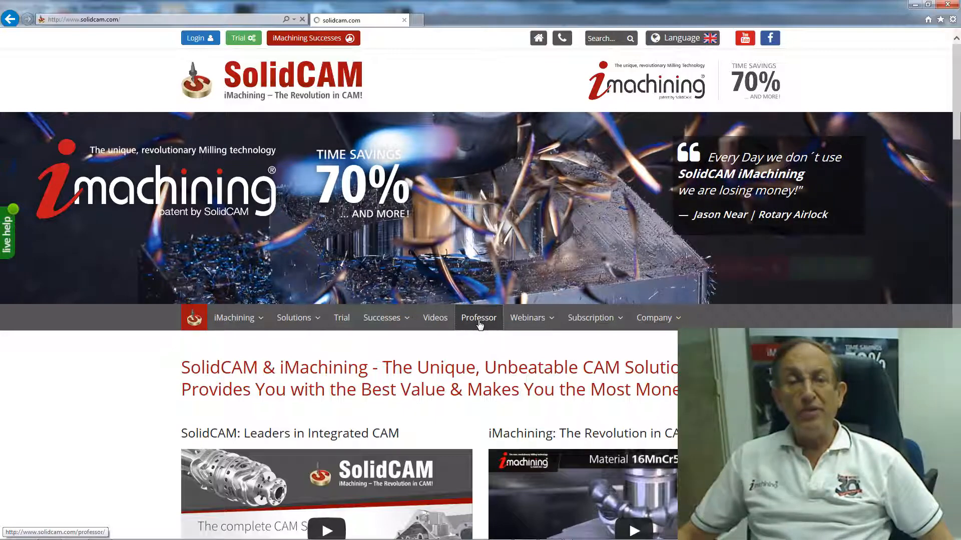
Step: Open the Professor videos page on the SolidCAM website
{"action": "left_click", "coordinate": [479, 318]}
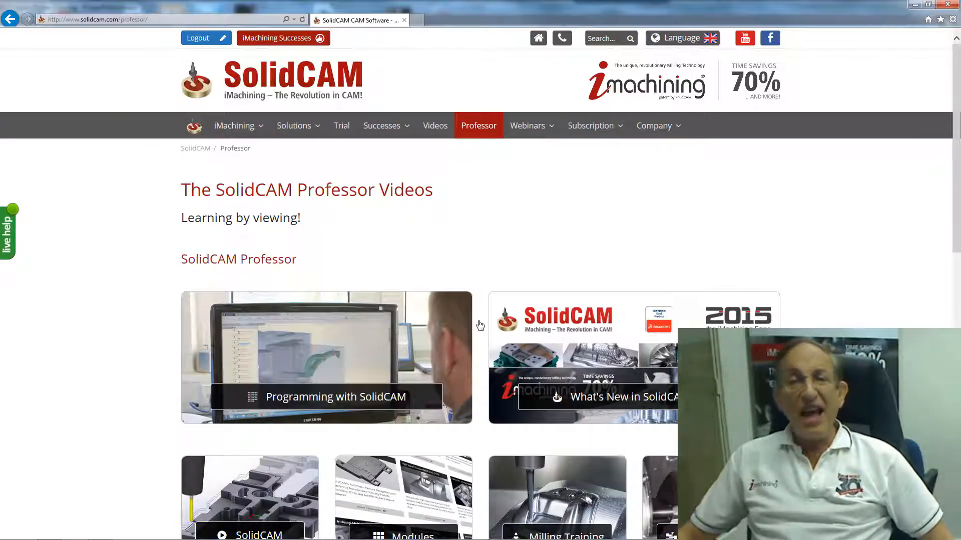